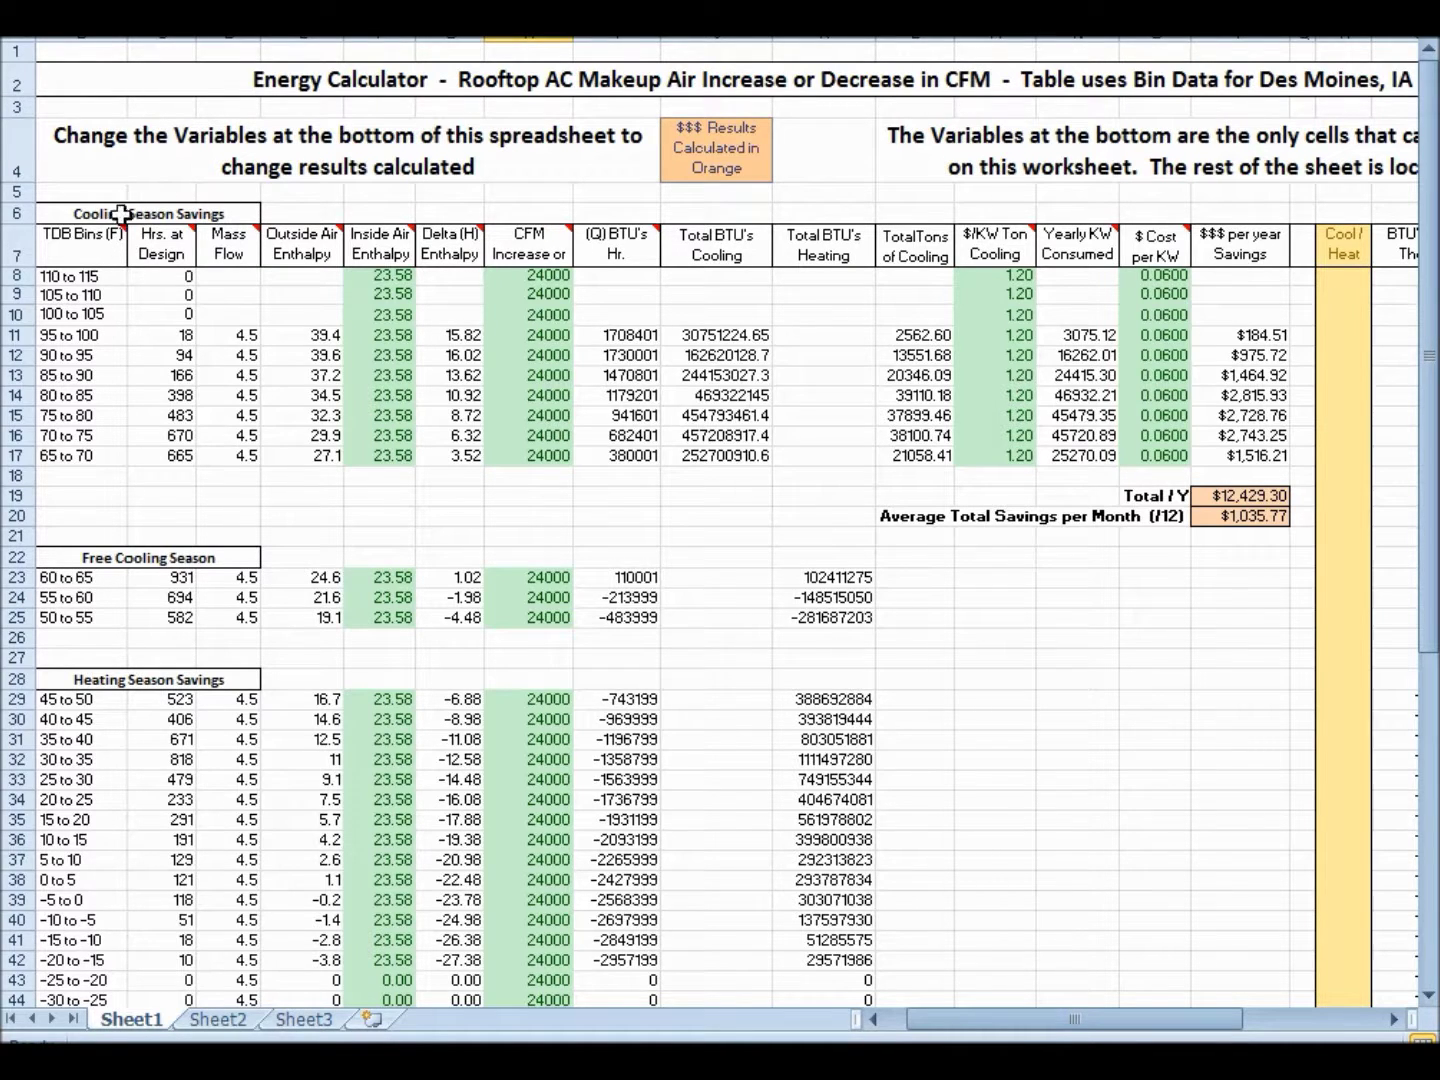
Zoom out until the whole calculator, from the title to the Variables section, fits the window
mouse_move(120, 216)
scroll(720, 519, "down", 1)
scroll(720, 520, "down", 3)
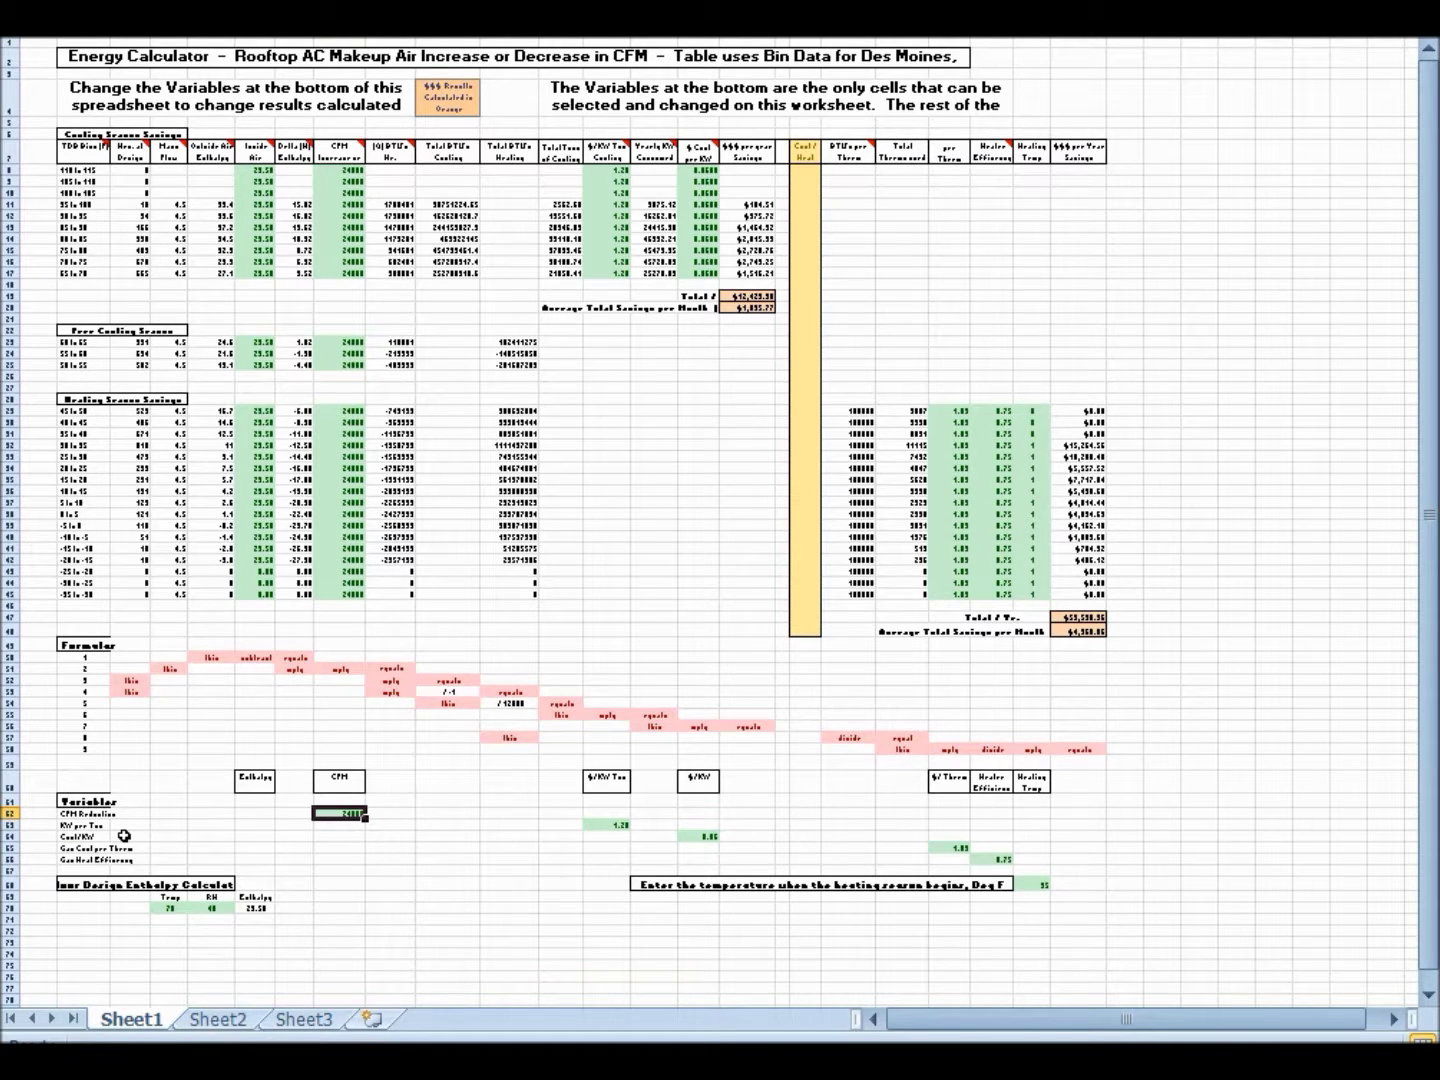
Zoom back in and position the view at column A, row 26, showing the Heating Savings, Formulas and Variables
scroll(720, 519, "up", 3)
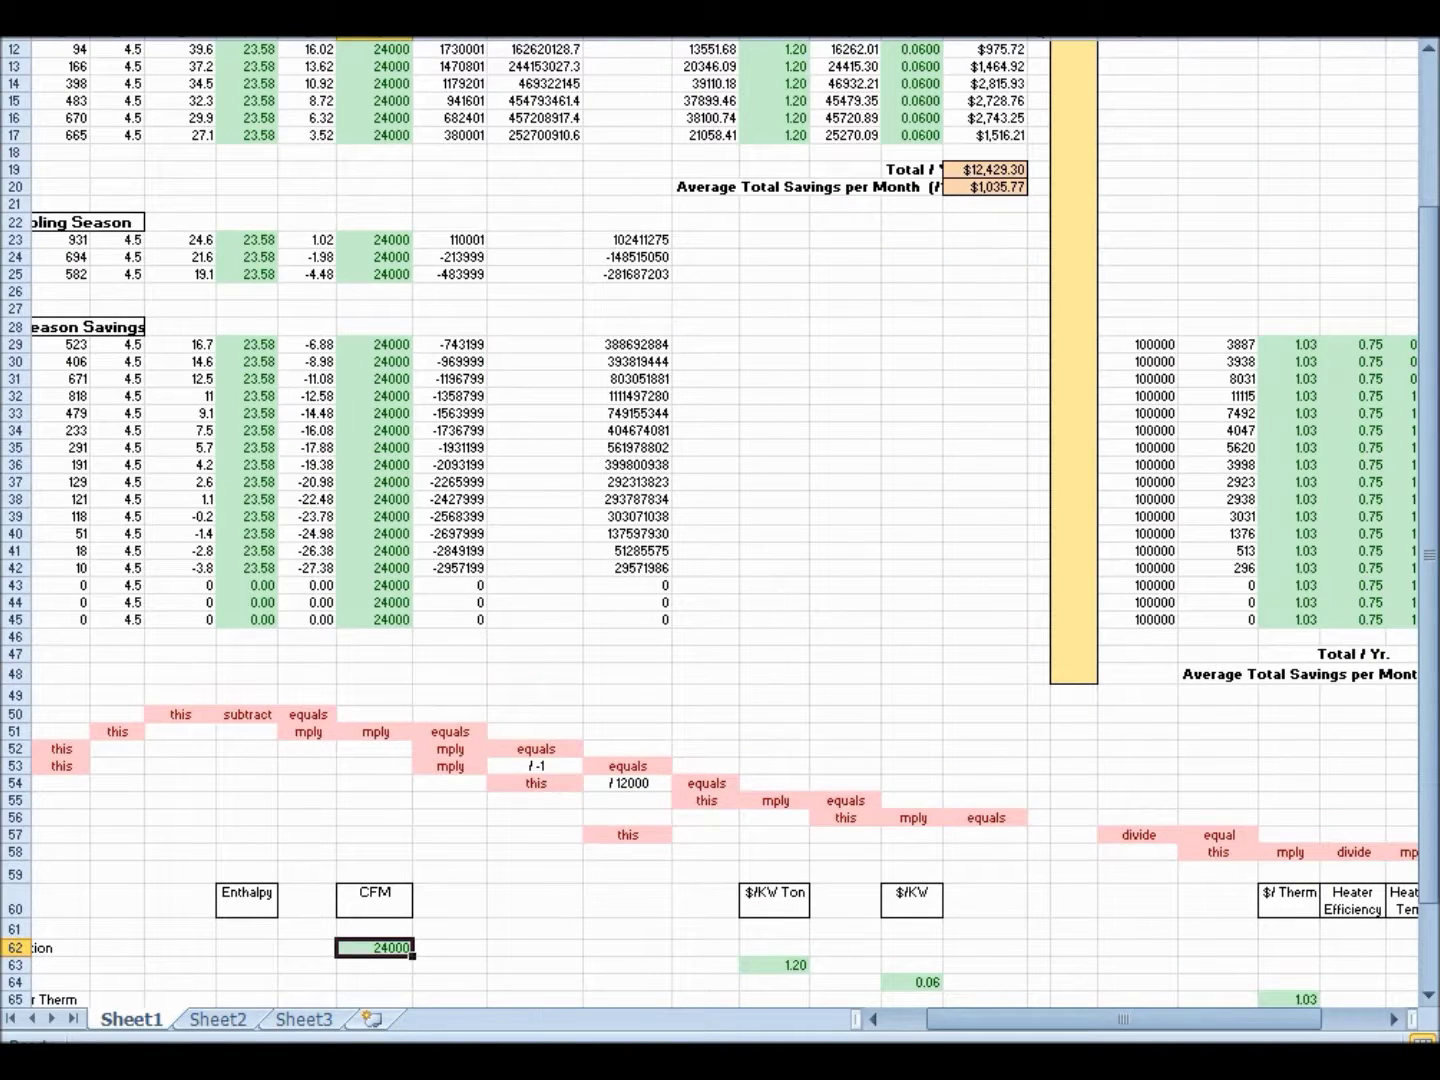
scroll(720, 520, "up", 2)
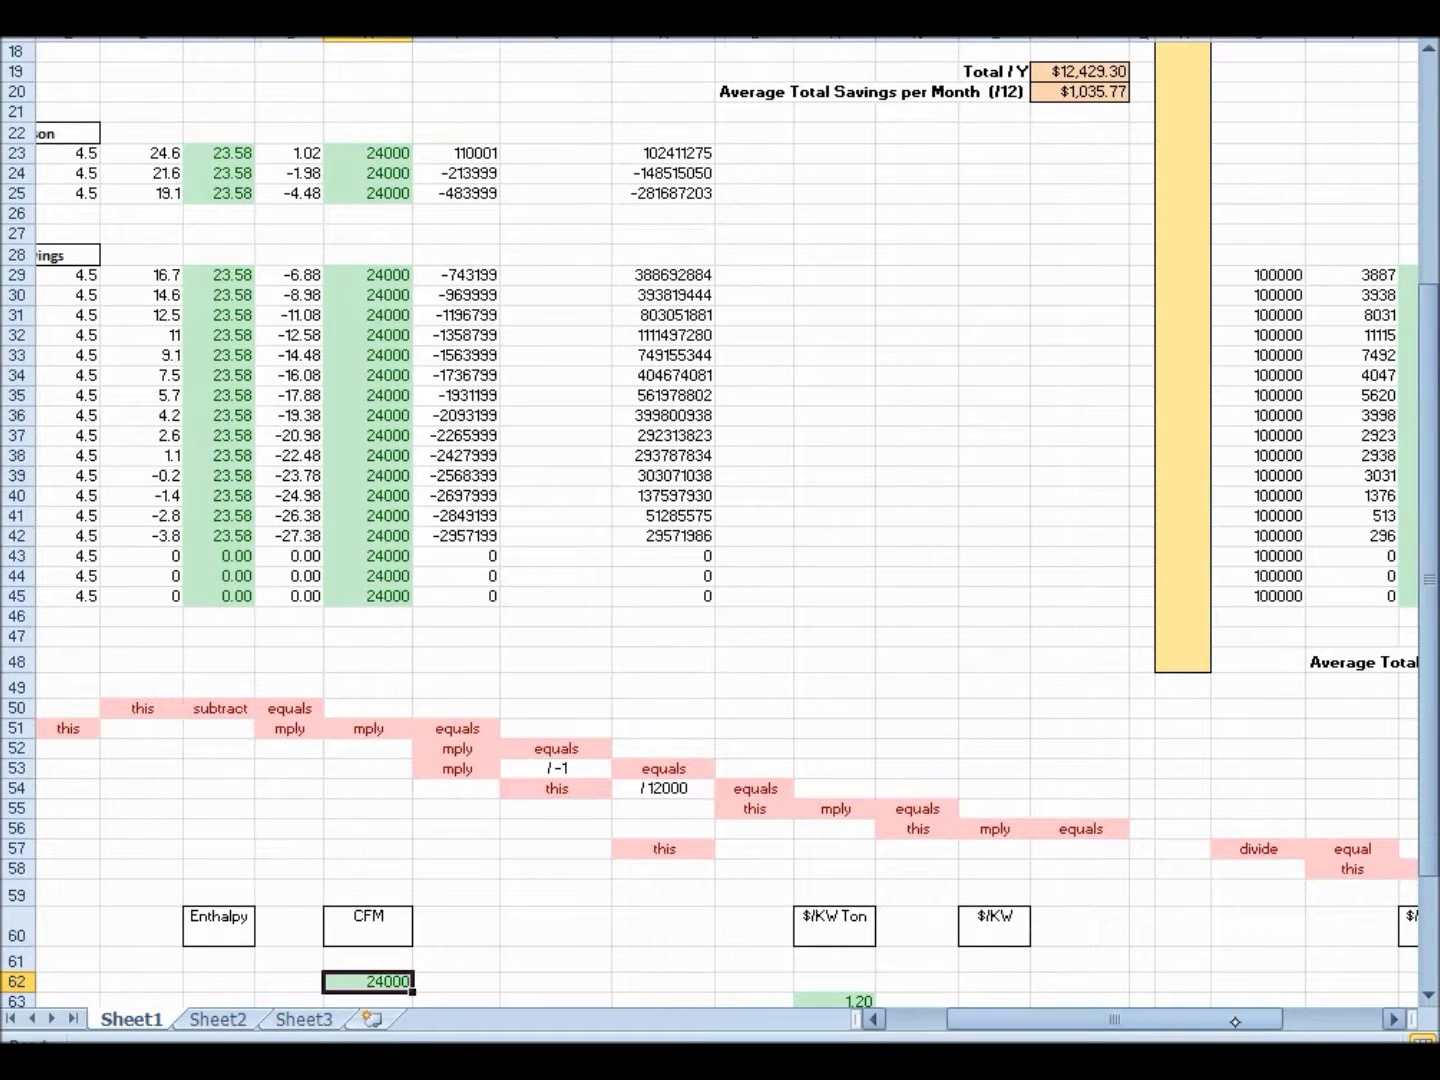
left_click_drag(1247, 1019, 1106, 1034)
left_click_drag(1429, 751, 1434, 904)
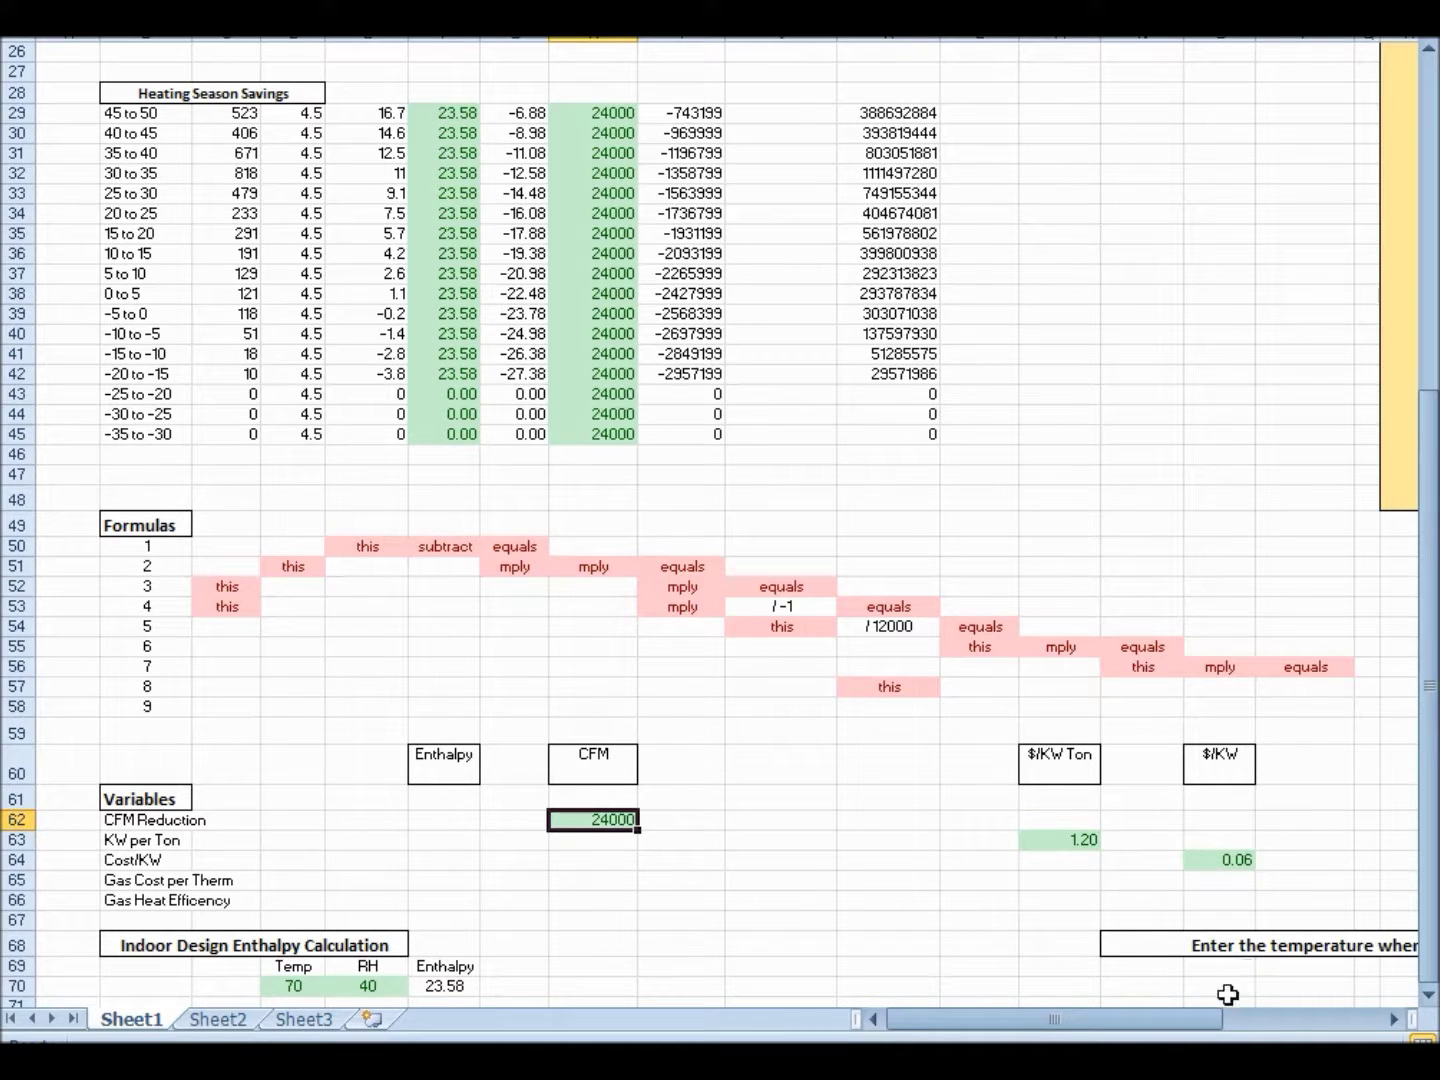
left_click_drag(1197, 1019, 1332, 1031)
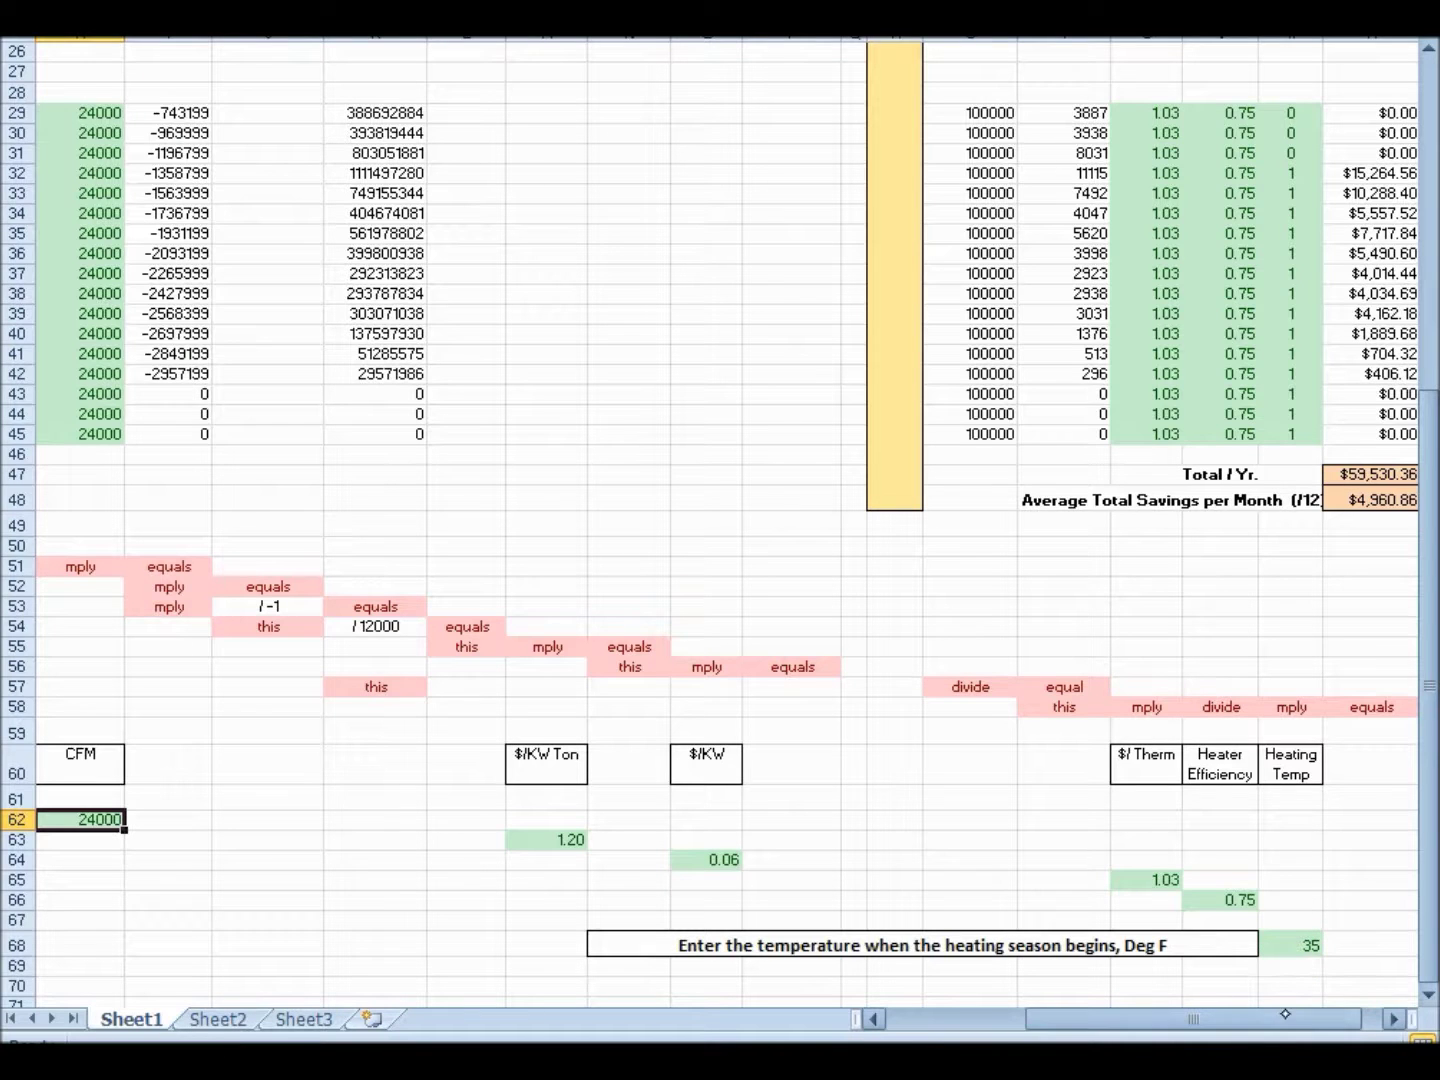
left_click_drag(1250, 1021, 1022, 994)
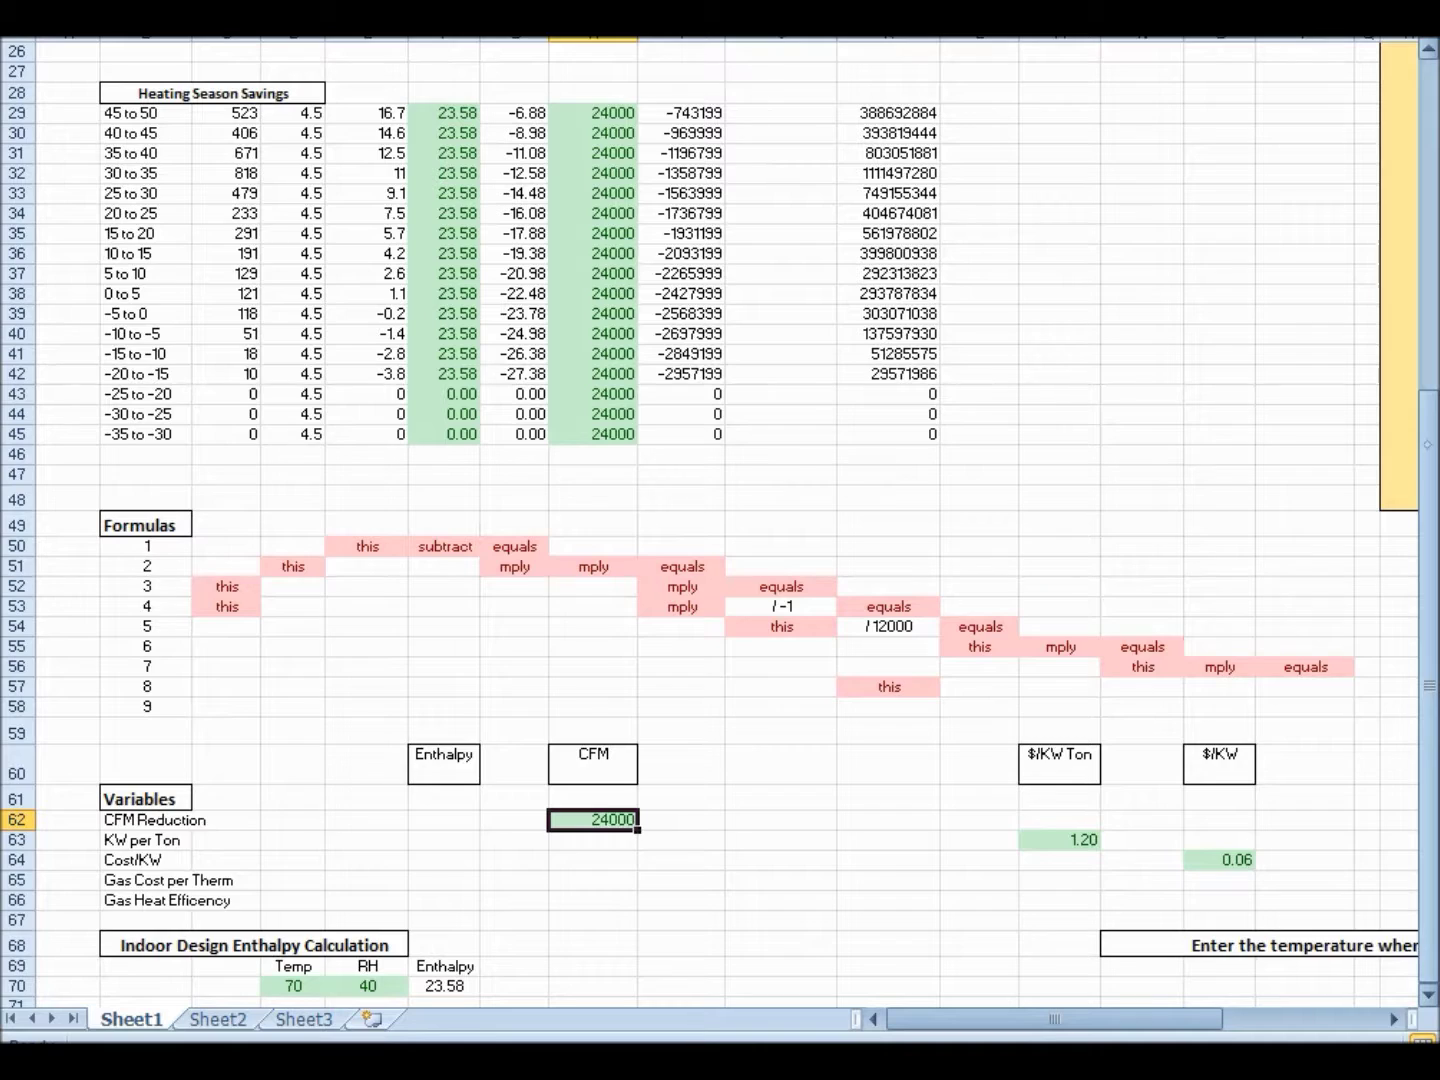
left_click_drag(1428, 446, 1418, 102)
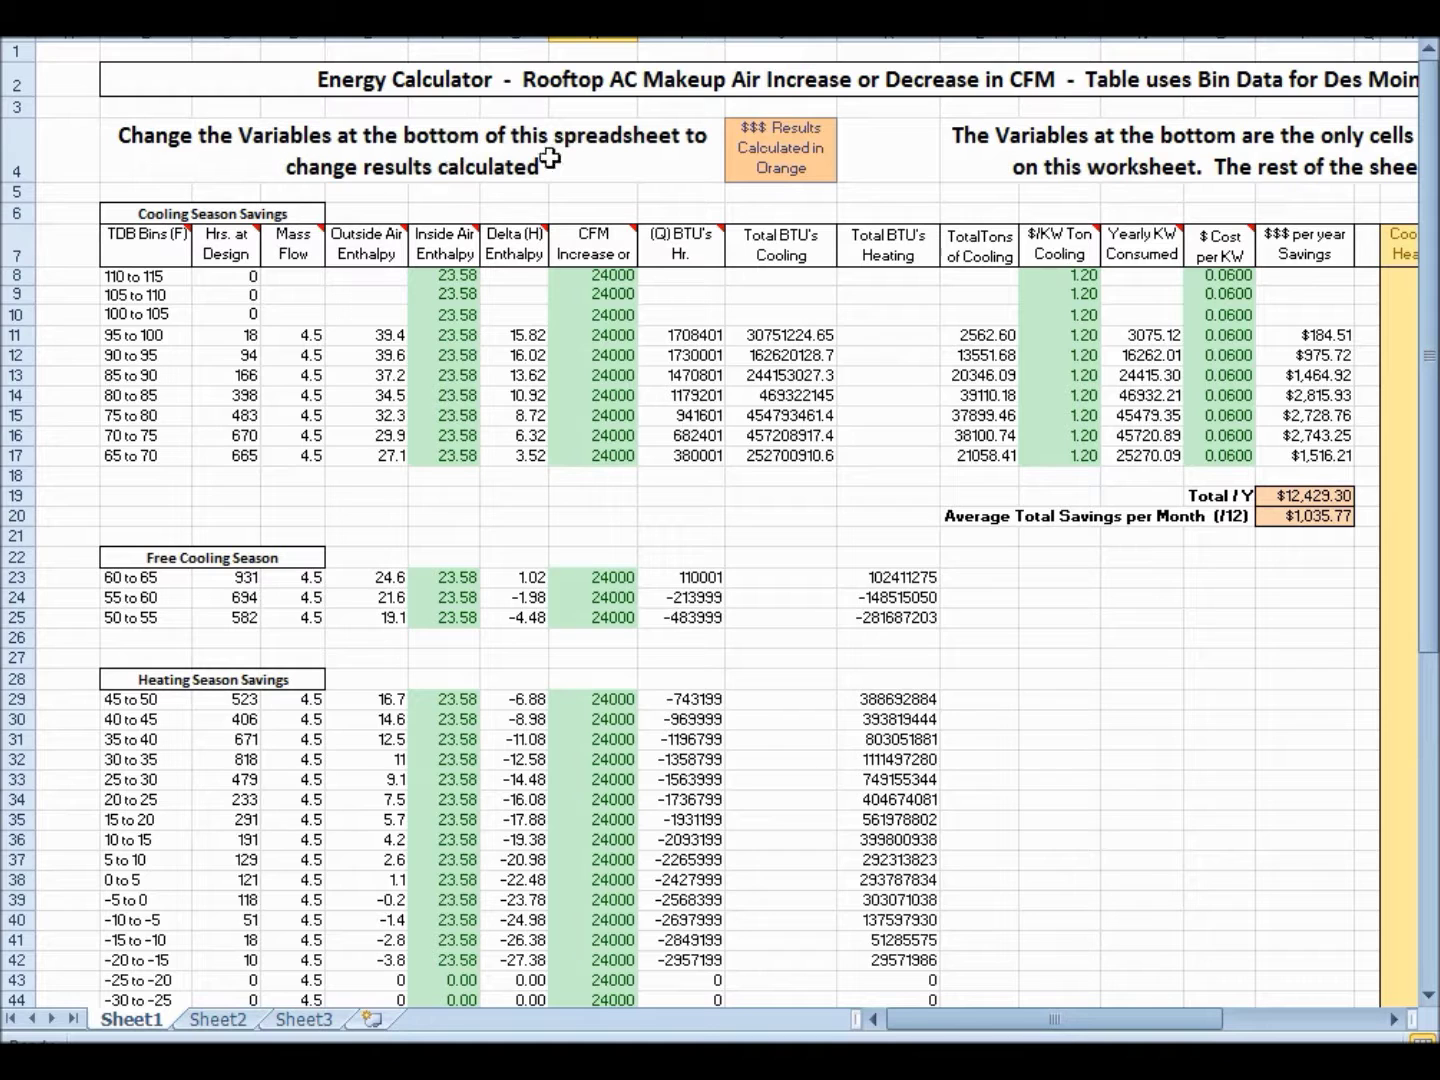
Scroll up to row 1 to show the title and the Cooling Season Savings table
left_click_drag(1429, 561, 1430, 900)
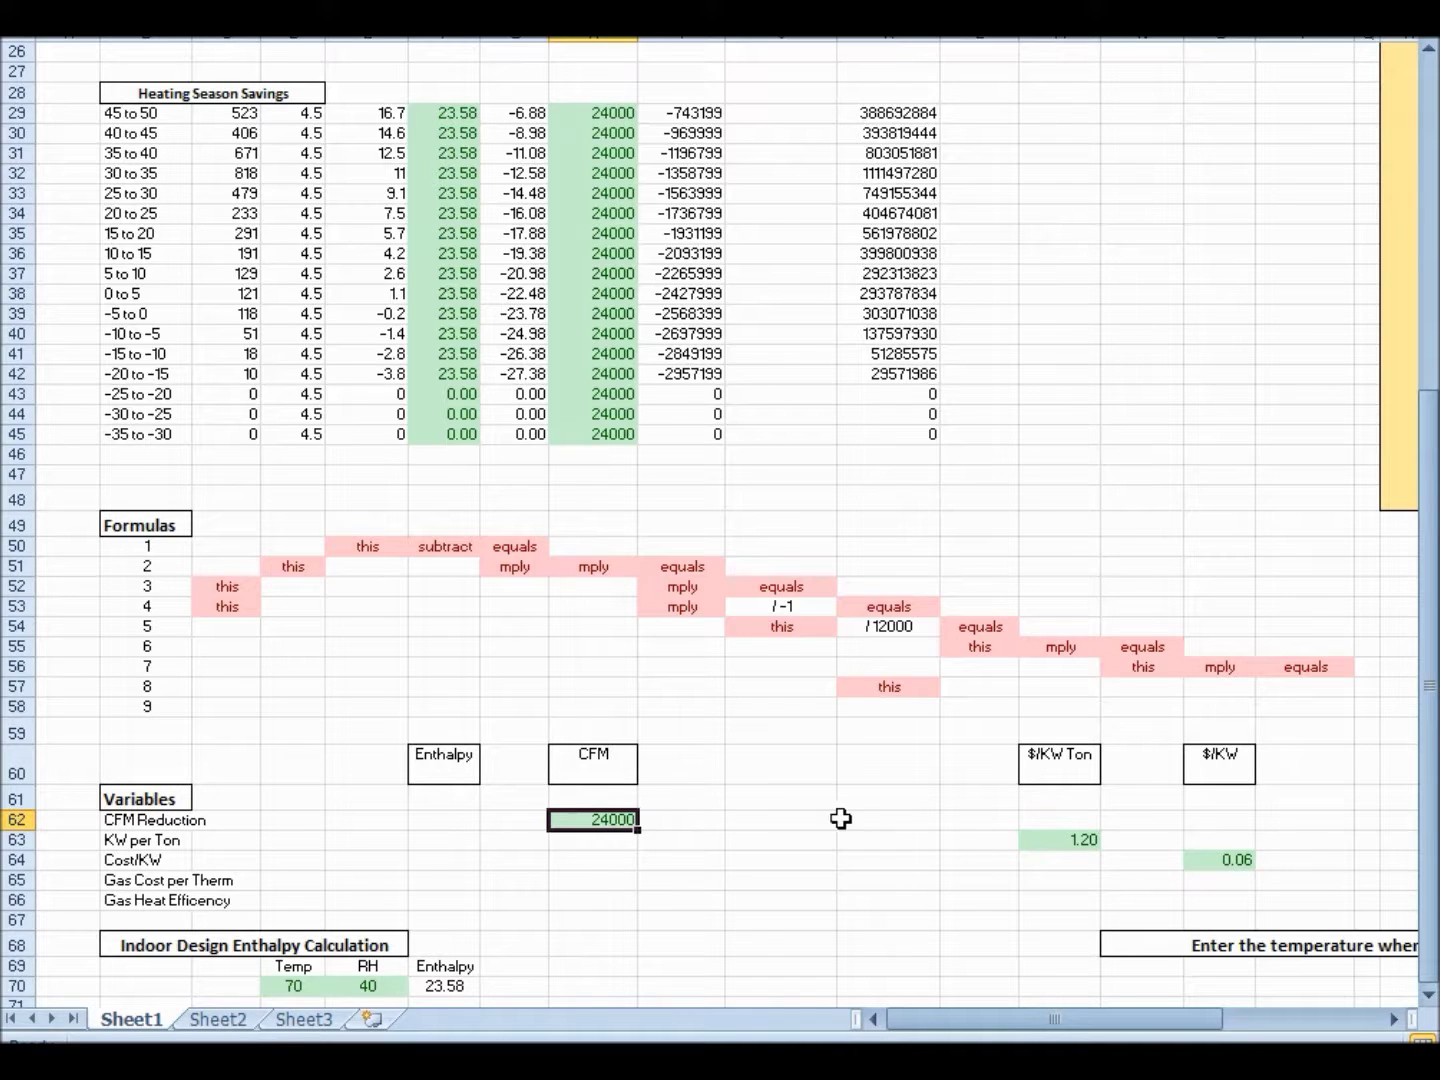
Check the KW per Ton 1.20, Cost/KW 0.06, and indoor design Temp 70 and RH 40 inputs
left_click(1075, 838)
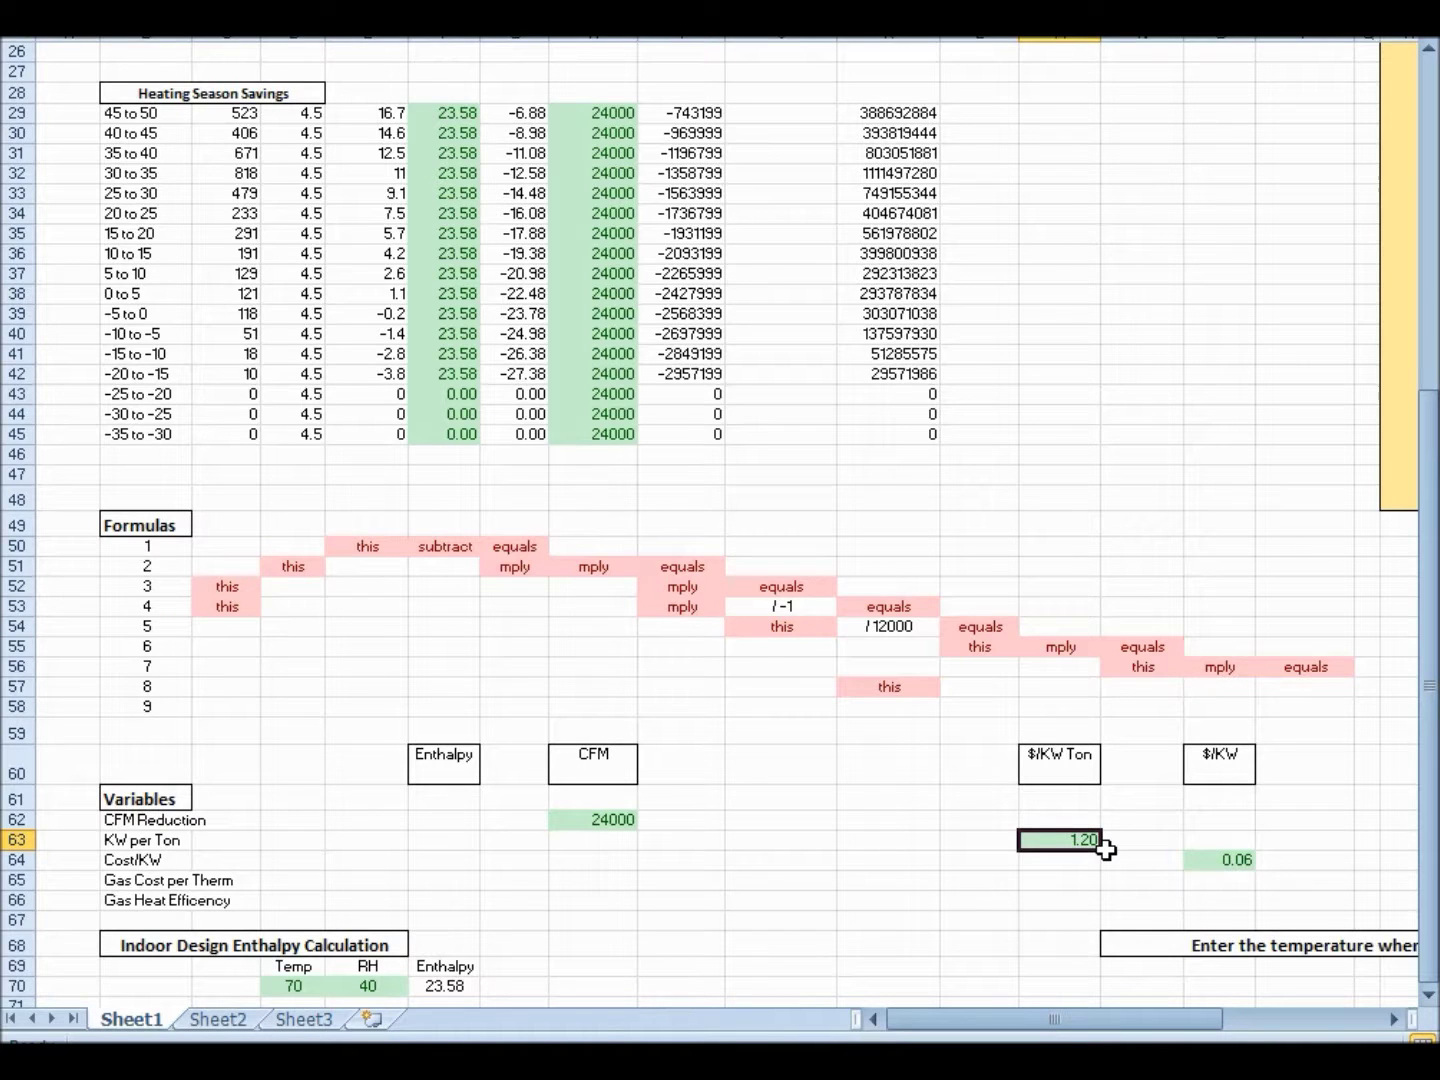
left_click(1229, 861)
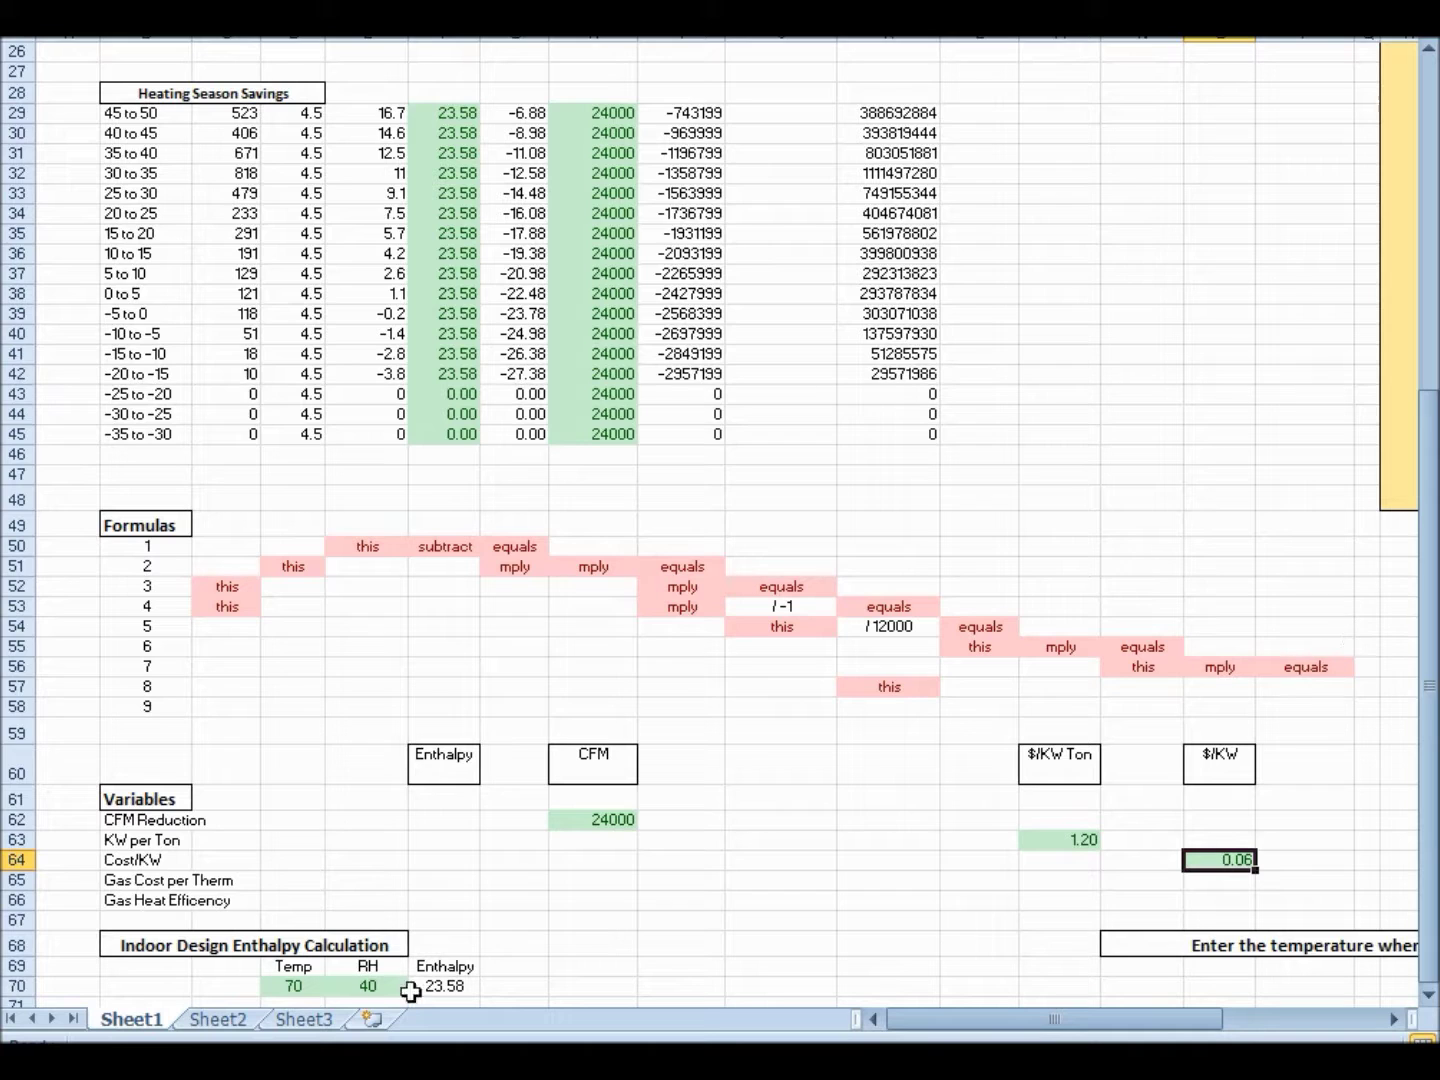
left_click(296, 986)
left_click(368, 986)
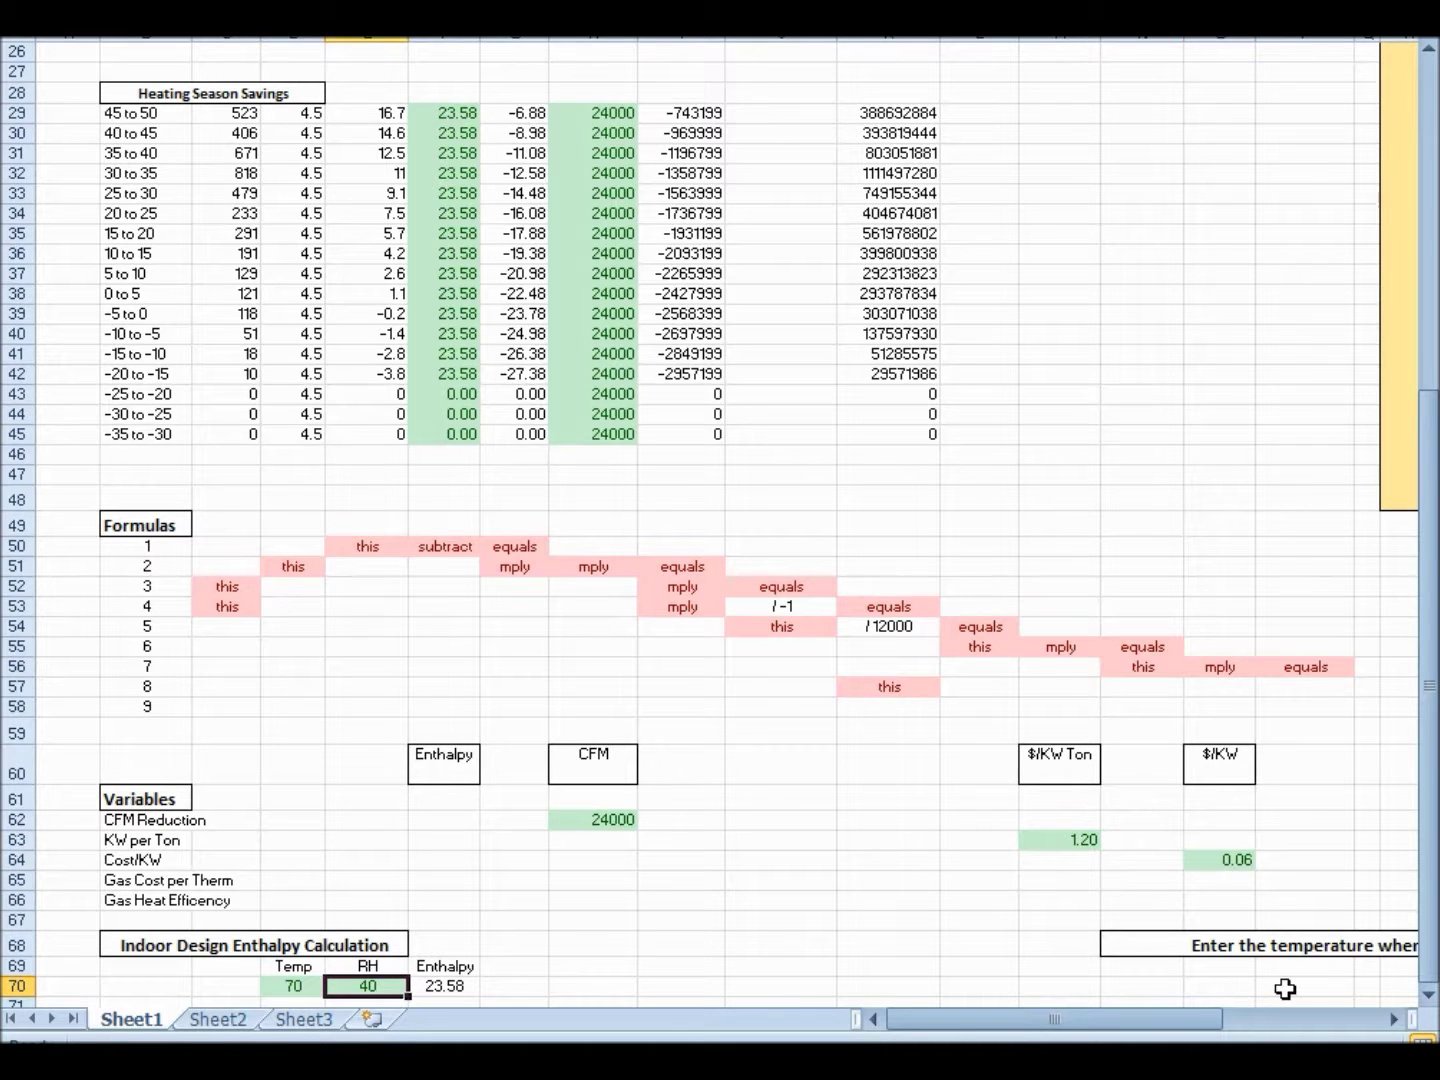
Check the heating-start temperature 35, heater efficiency 0.75 and gas cost 1.03 $/Therm inputs
left_click_drag(1040, 1020, 1200, 1019)
left_click(1211, 940)
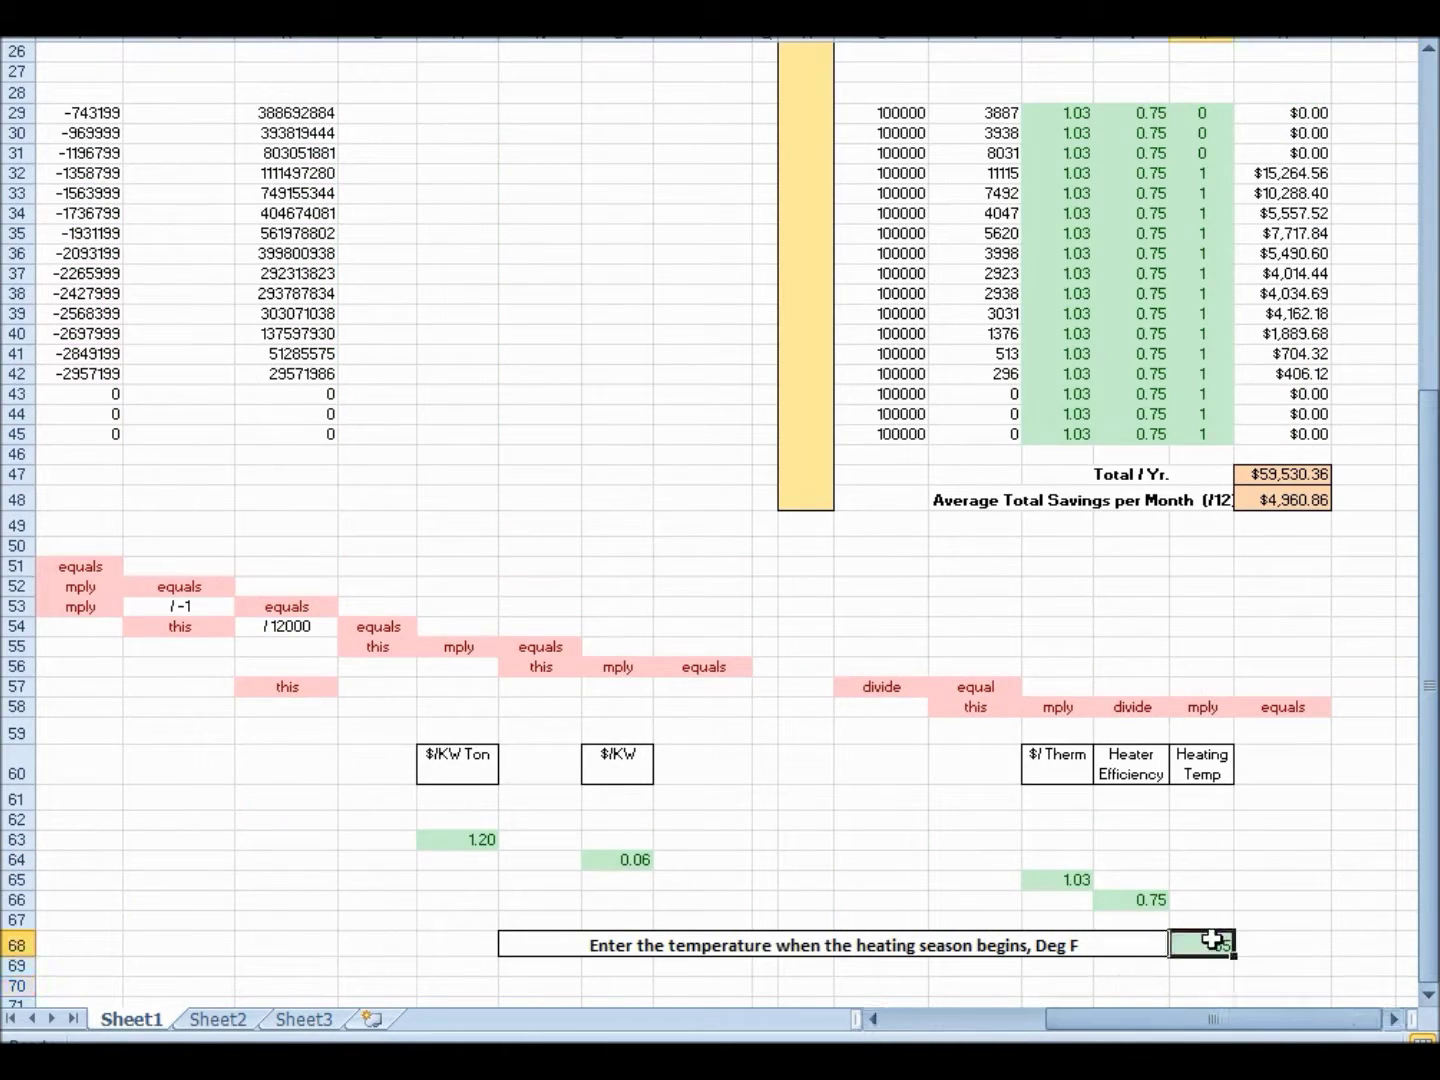
left_click(1150, 898)
left_click(1066, 880)
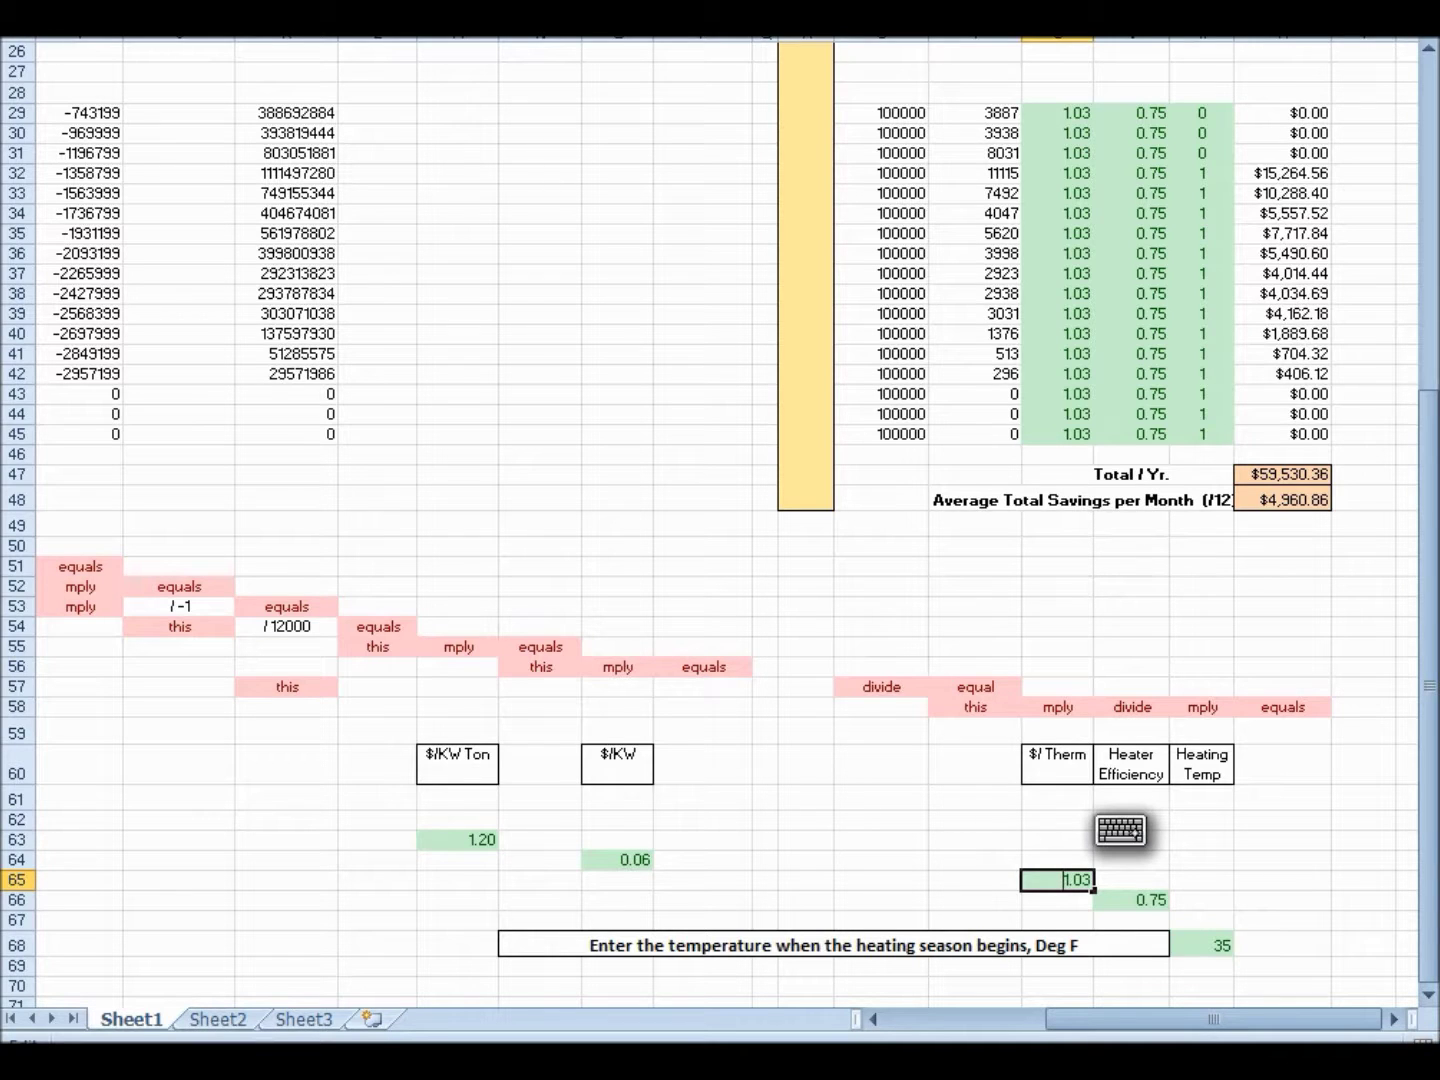
Leave the gas cost cell unchanged and scroll back left to the Free Cooling and Heating tables around row 18
key("Escape")
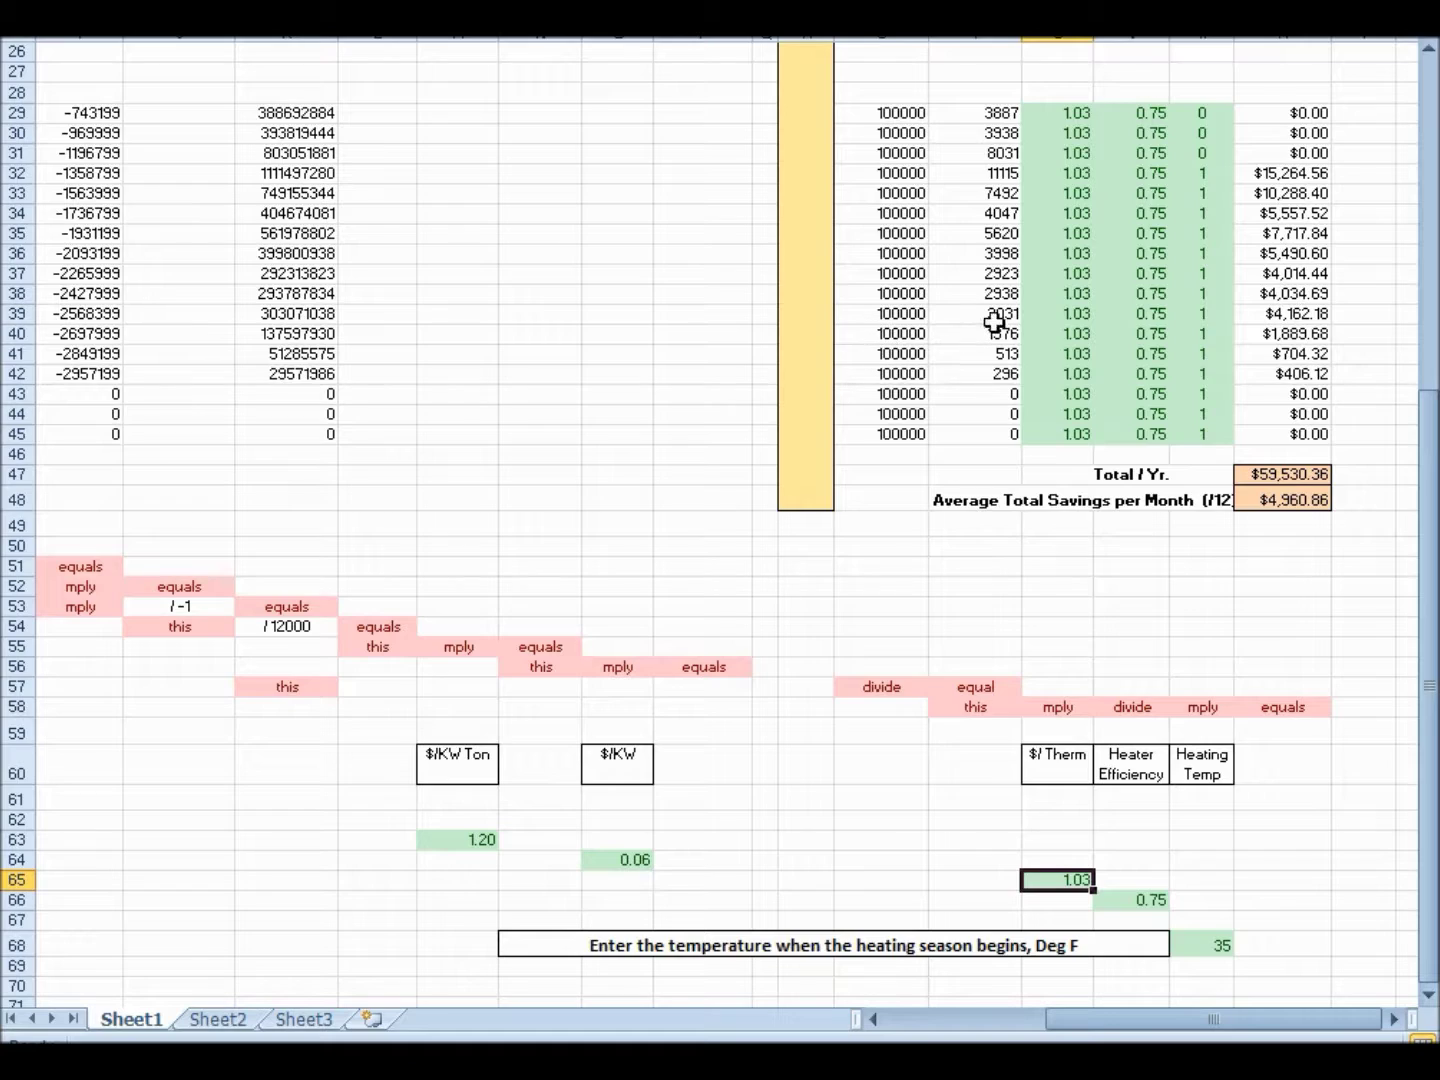
left_click_drag(1258, 1017, 1018, 1004)
left_click_drag(1430, 686, 1430, 470)
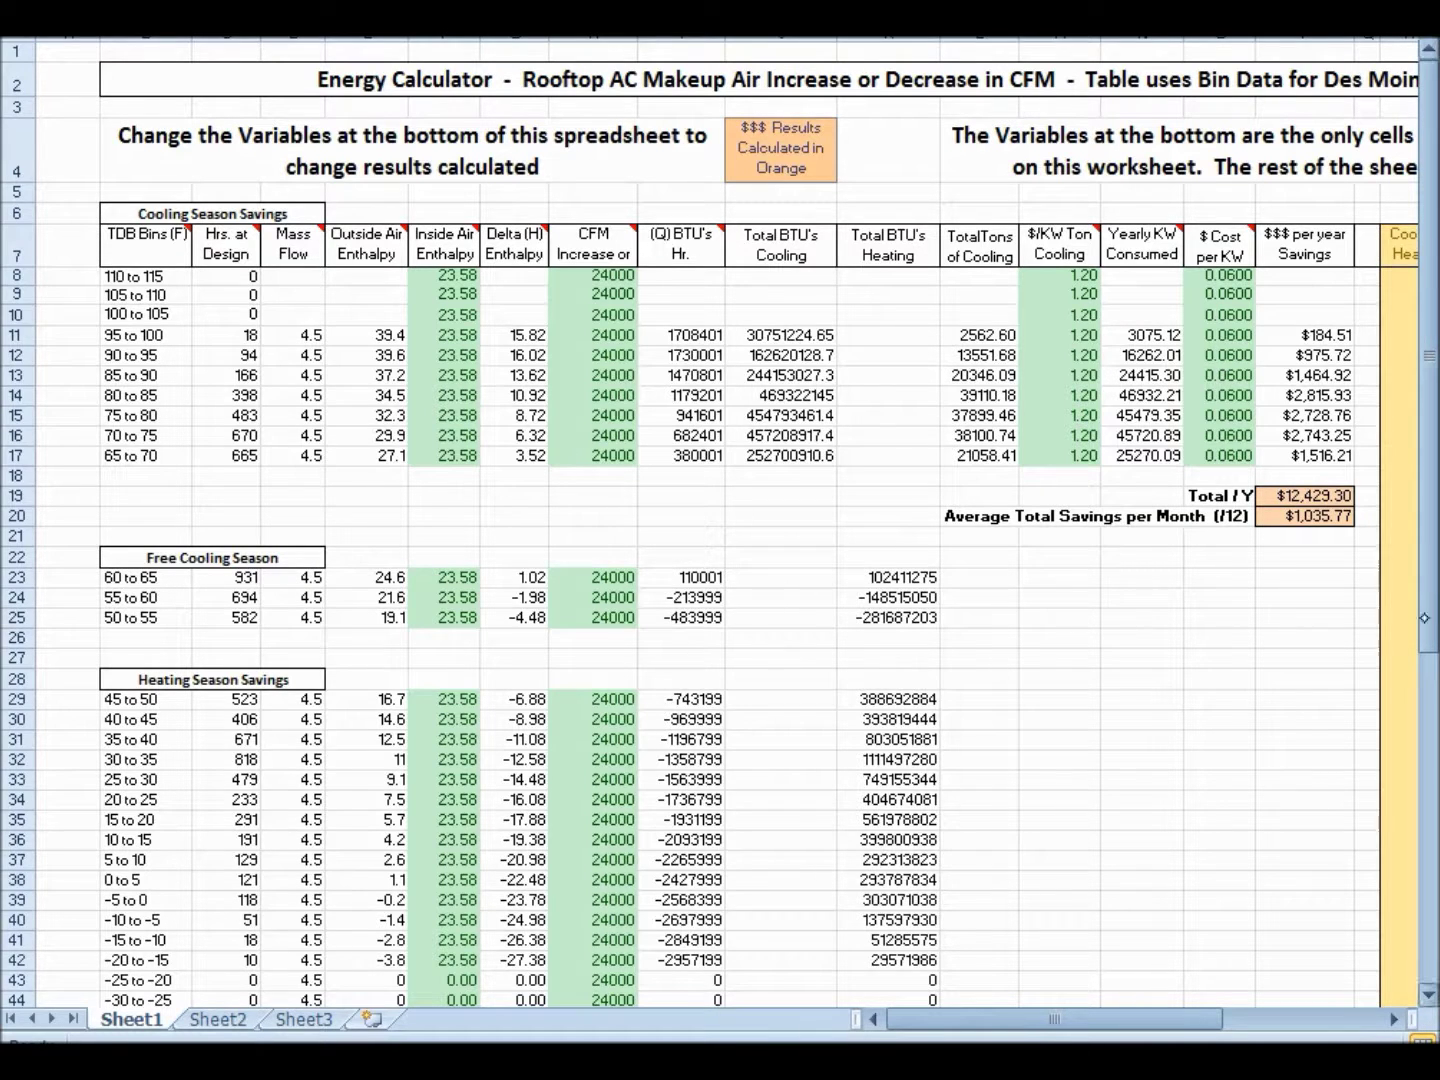
left_click_drag(1436, 620, 1428, 825)
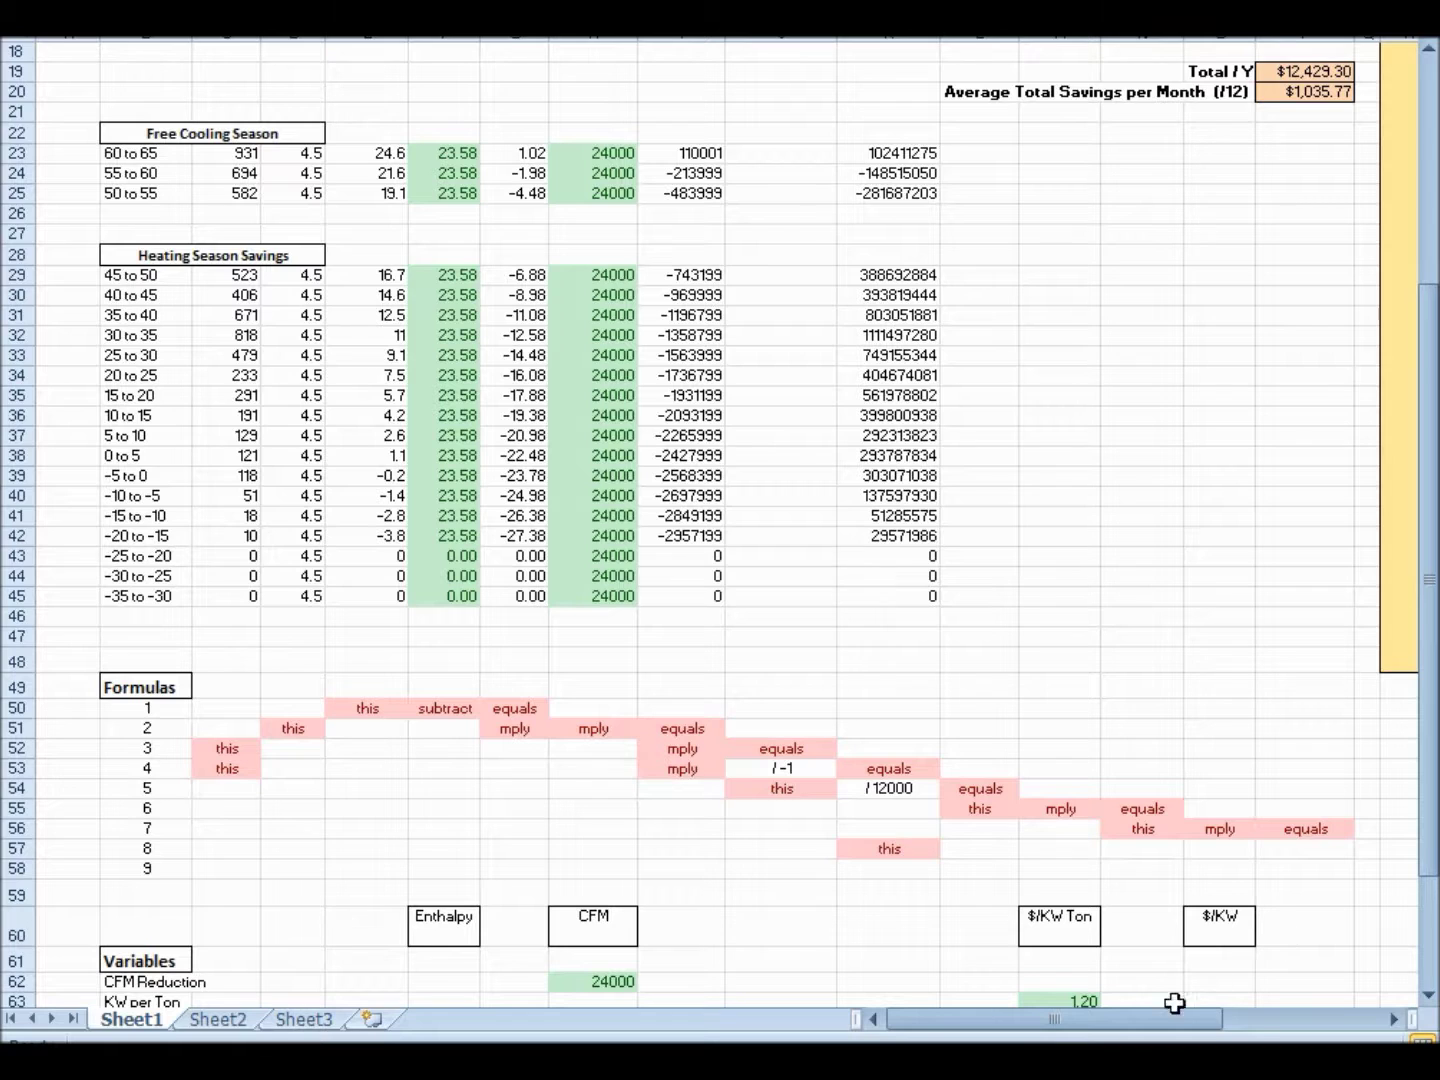
Scroll right to reveal the BTU's per Therm and Heater Efficiency columns
left_click_drag(1172, 1019, 1271, 1019)
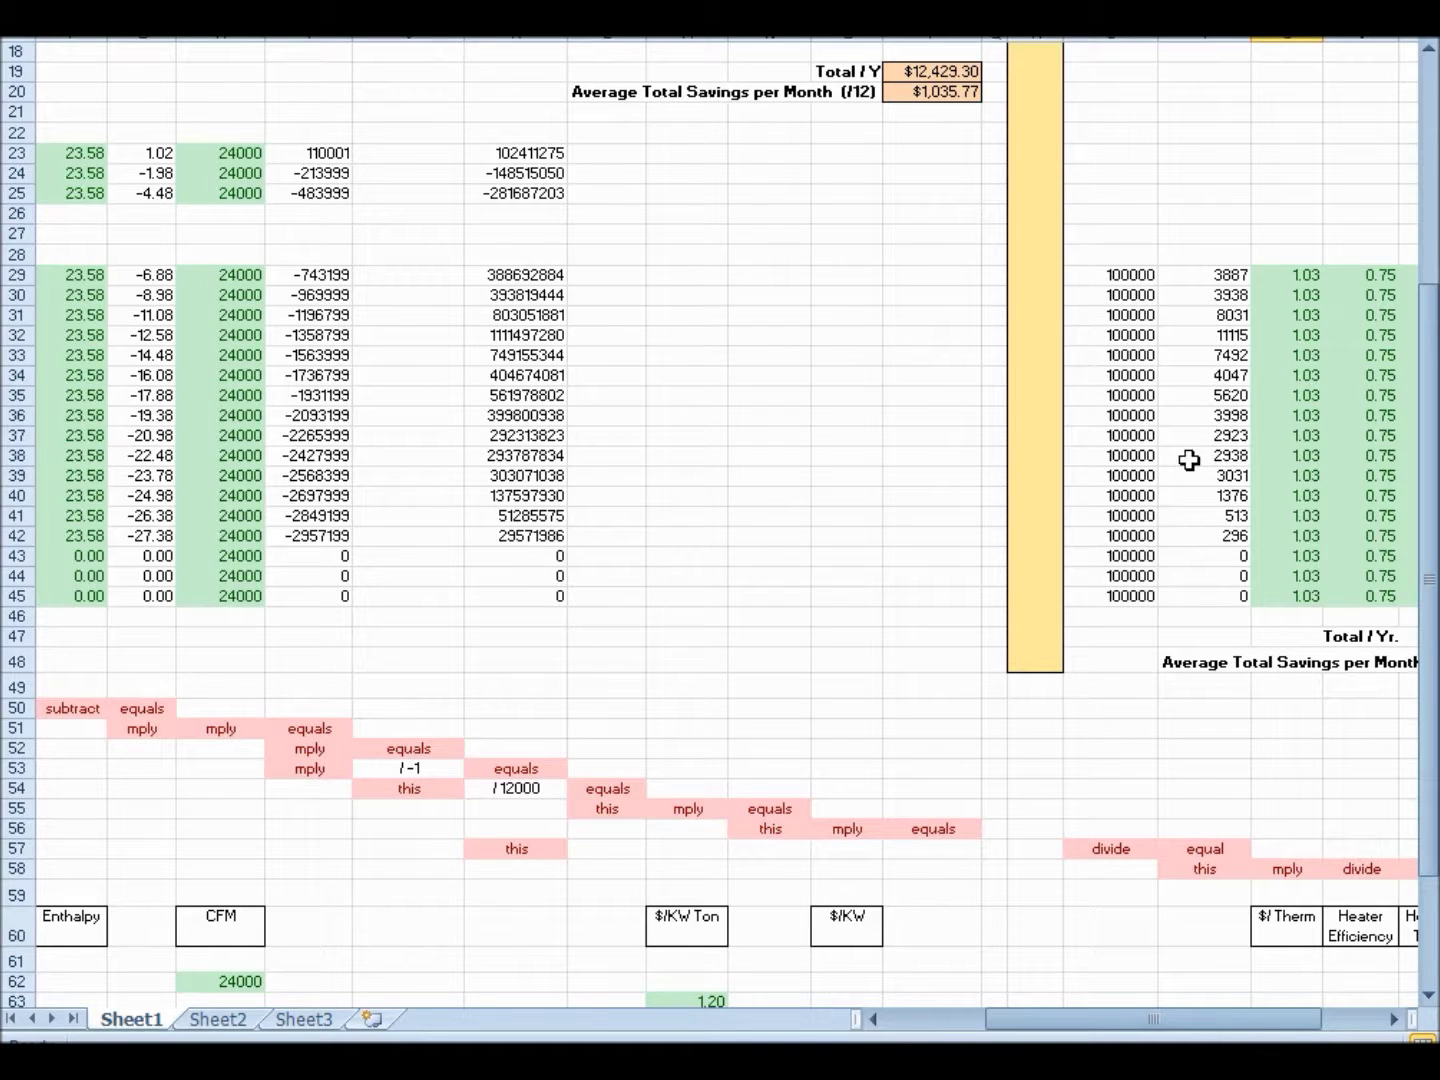
Scroll to row 14 and right to the heating totals of $59,530.36 yearly and $4,960.86 monthly
left_click_drag(1428, 478, 1428, 268)
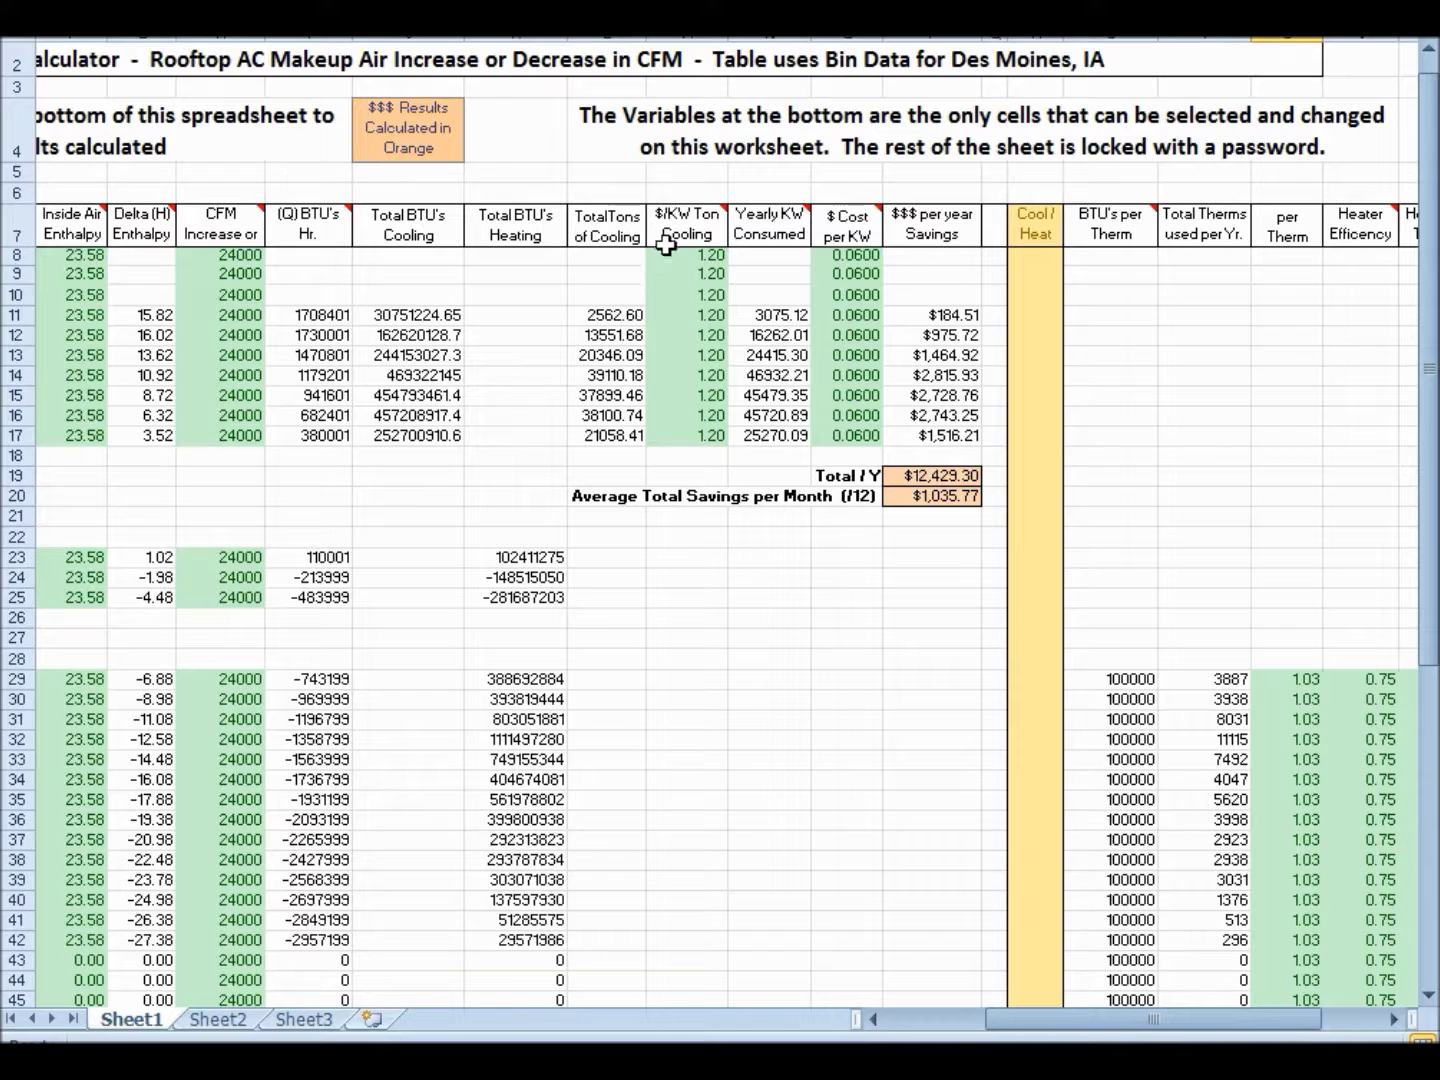
left_click_drag(1430, 491, 1430, 650)
left_click_drag(1243, 1020, 1303, 1020)
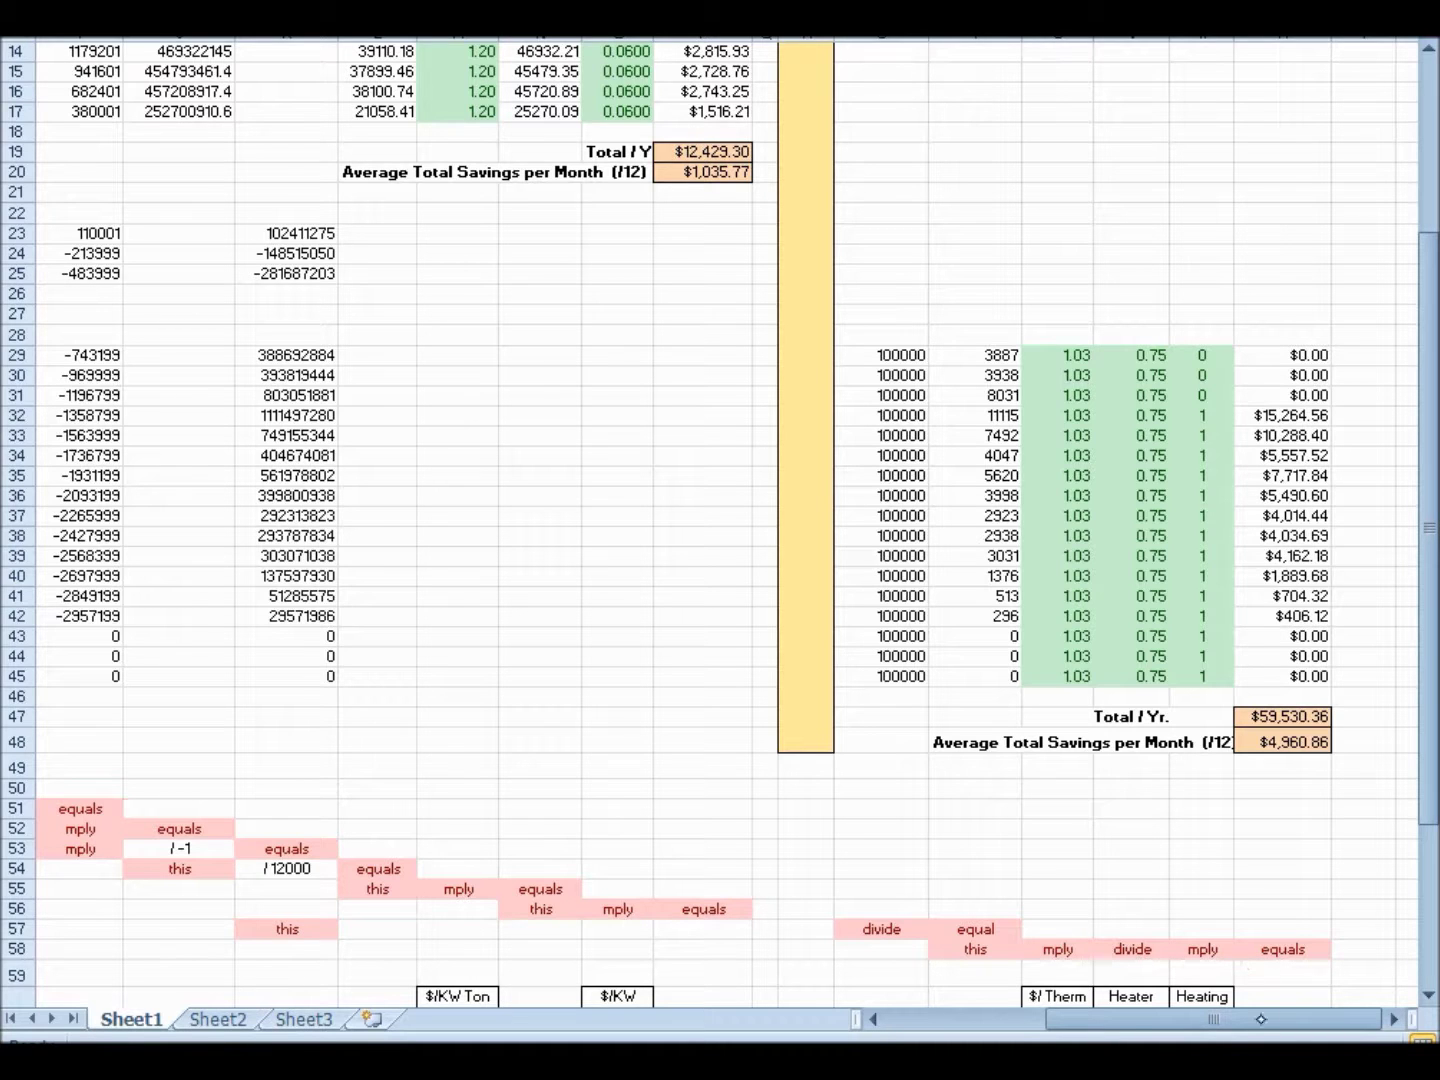
Scroll left and down so row 25 is at the top, showing the Formulas key and Variables
left_click_drag(1261, 1019, 965, 1019)
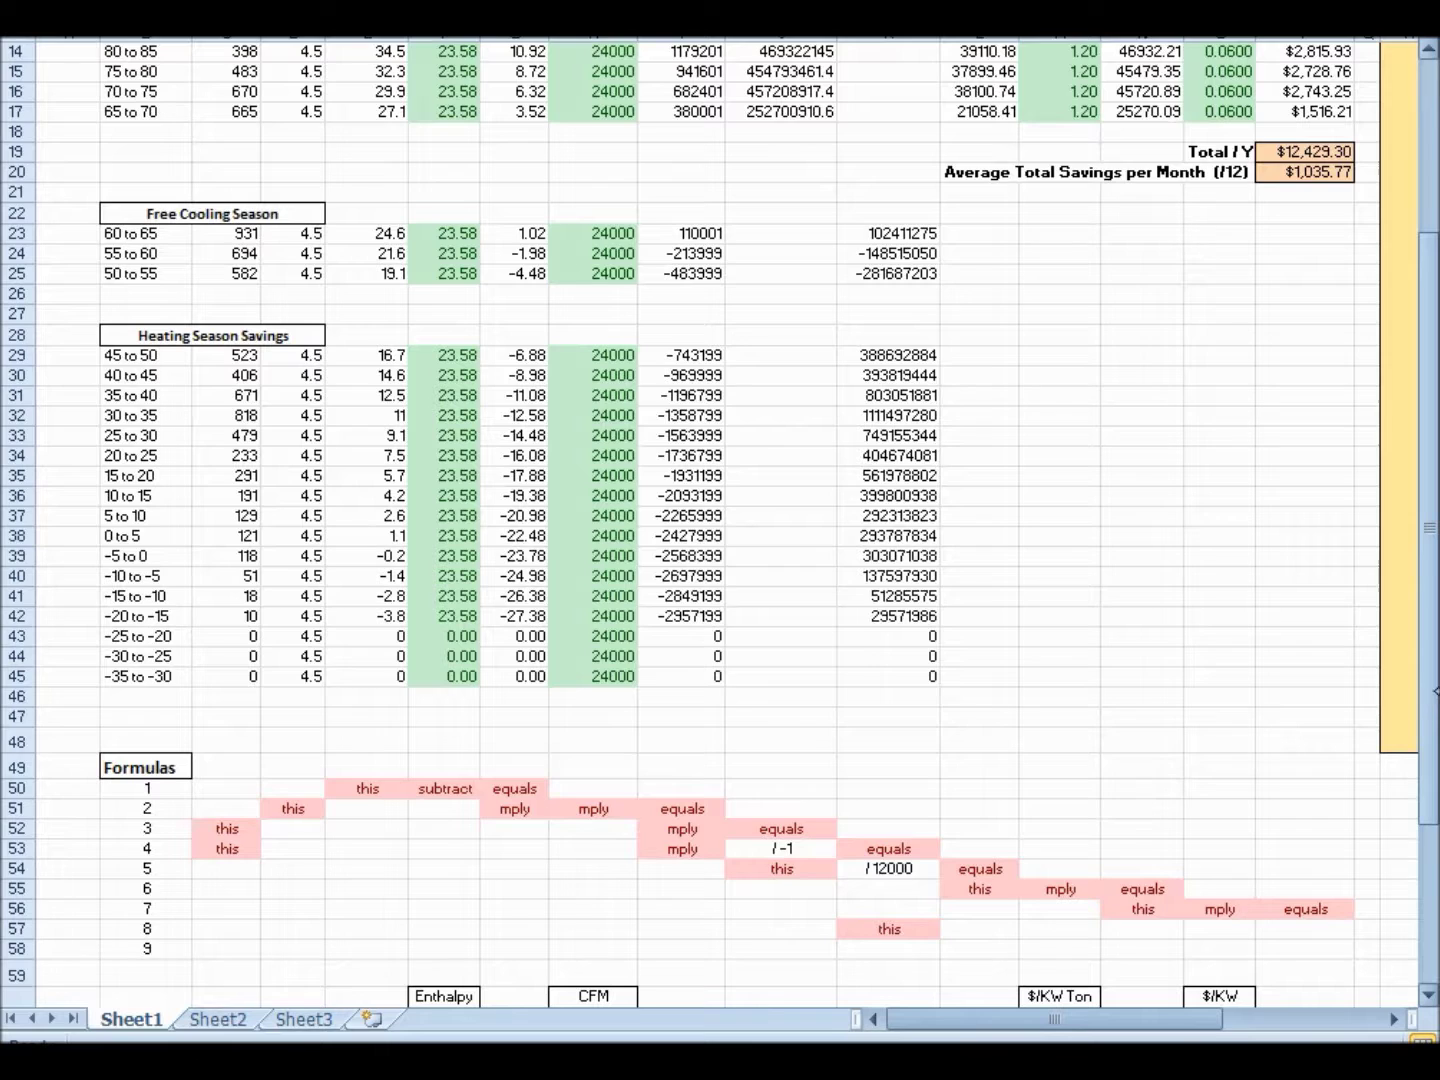
left_click_drag(1433, 722, 1433, 854)
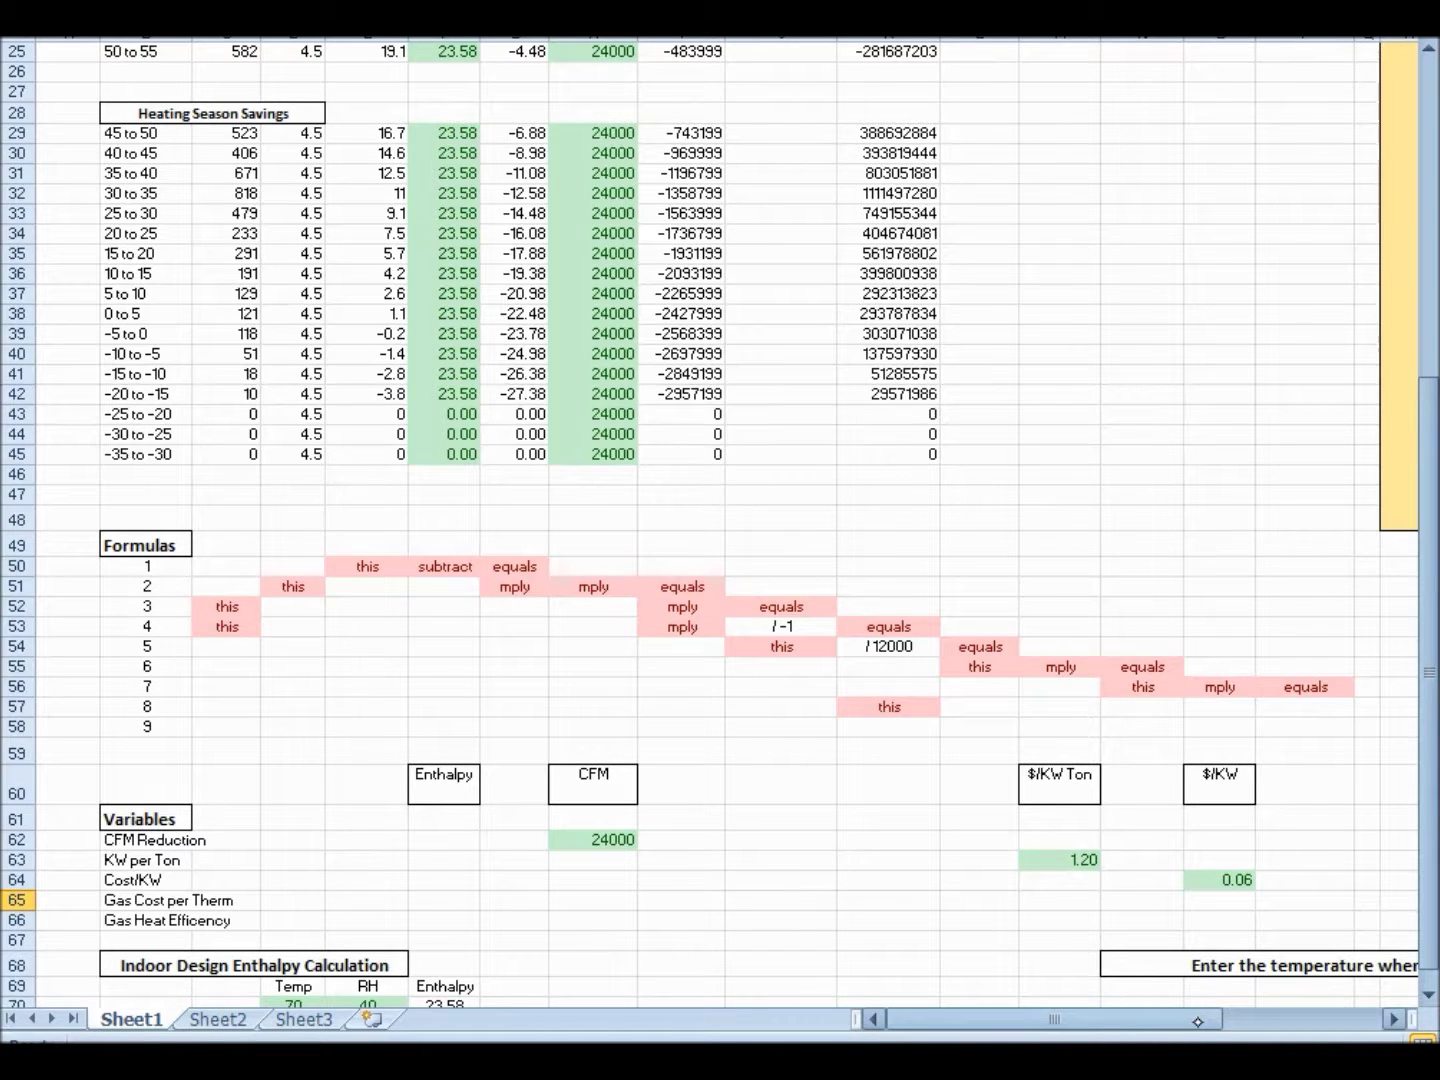
mouse_move(1185, 1016)
left_mouse_down()
mouse_move(1248, 1022)
mouse_move(1188, 1023)
left_mouse_up()
double_click(598, 839)
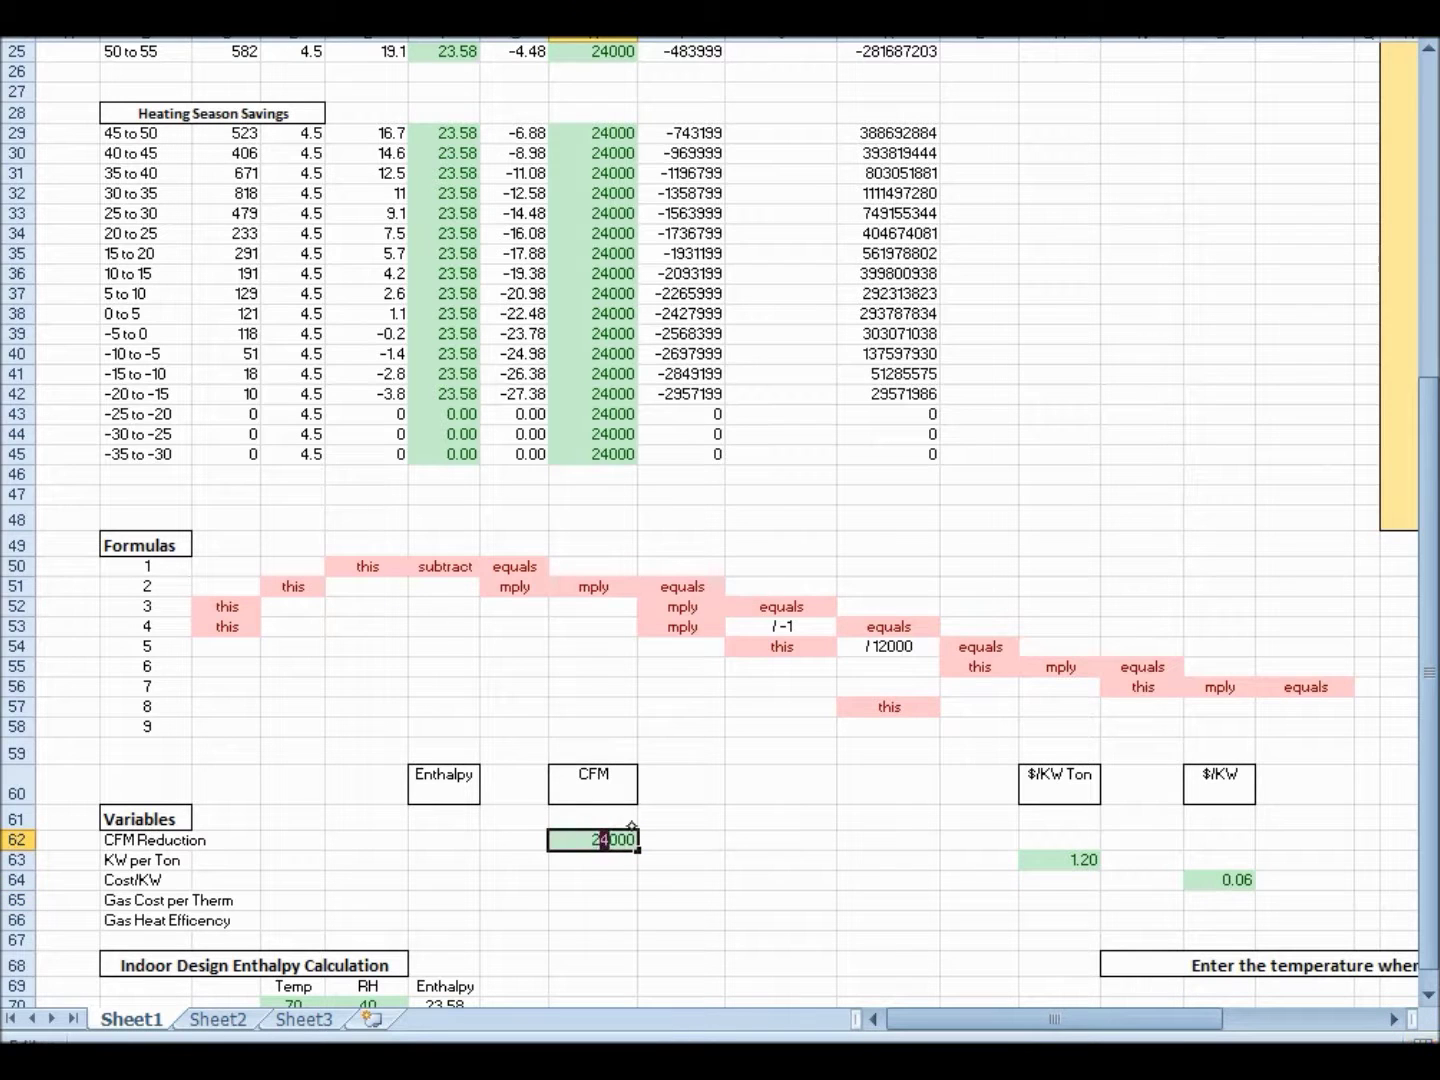
left_click(658, 793)
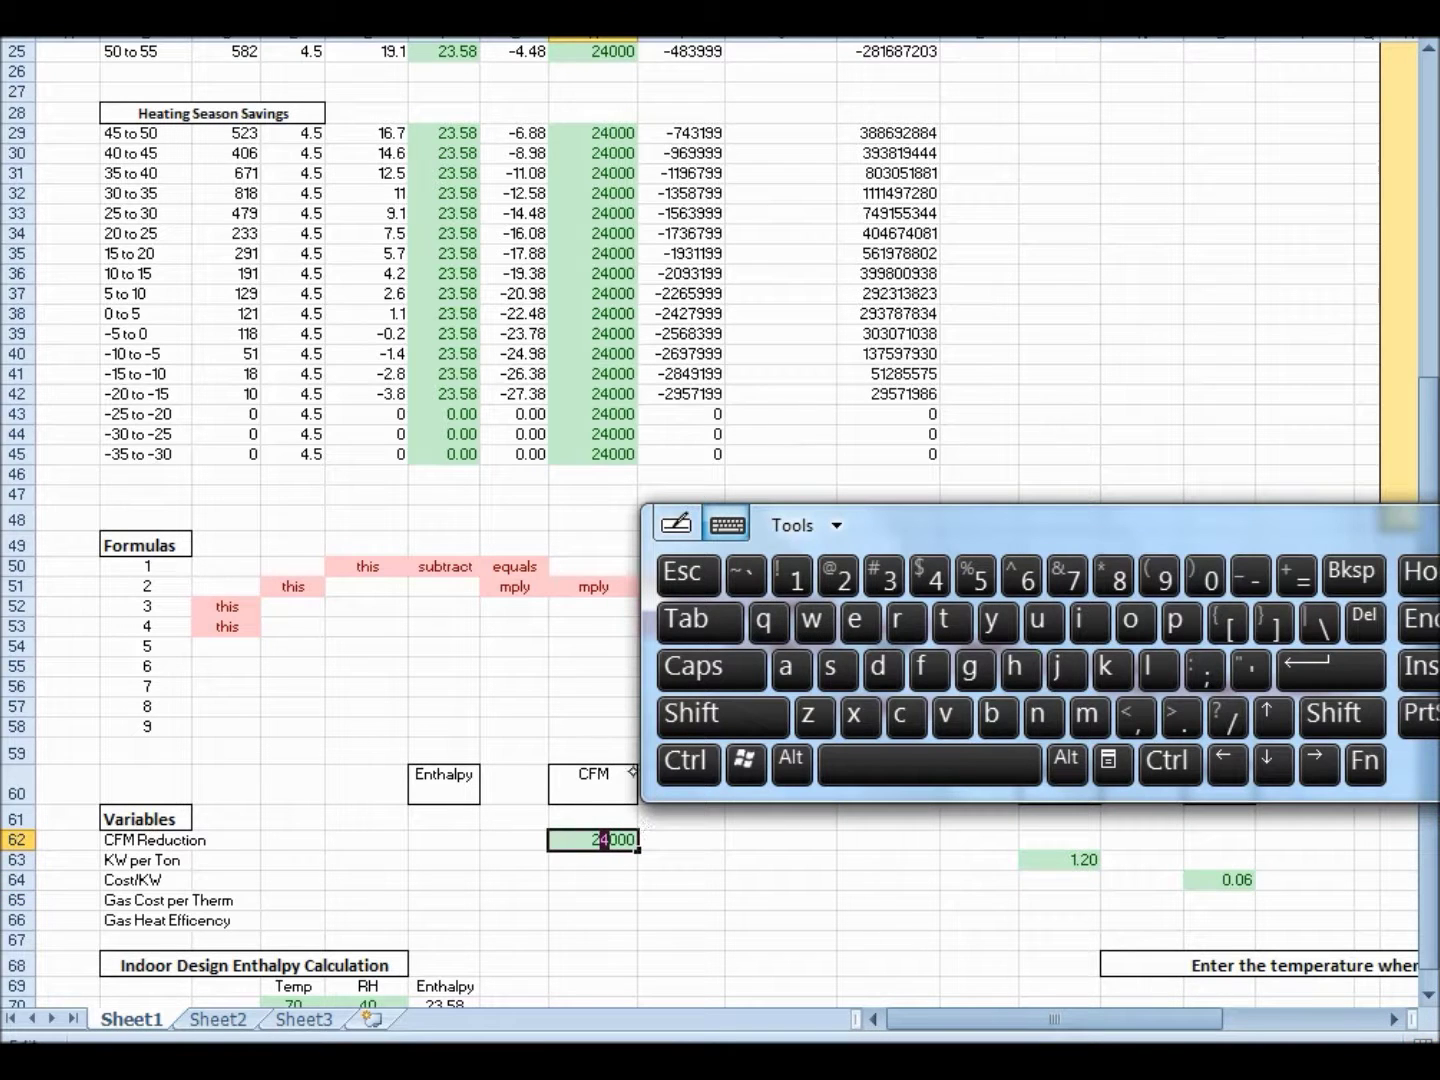
left_click(1360, 577)
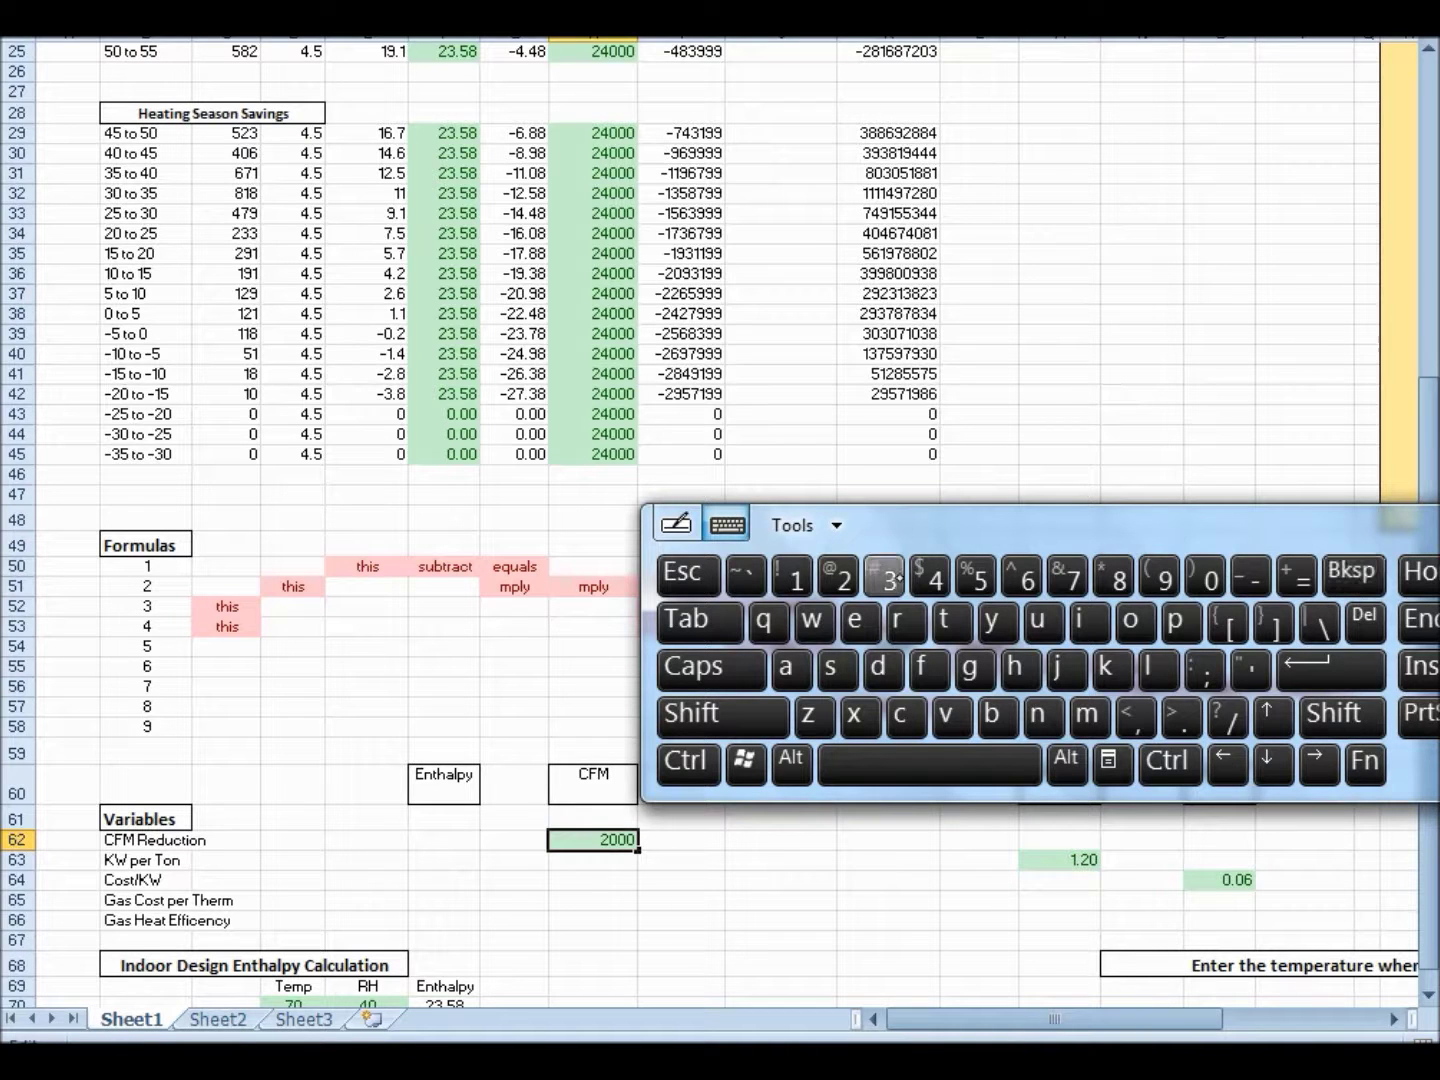
left_click(930, 577)
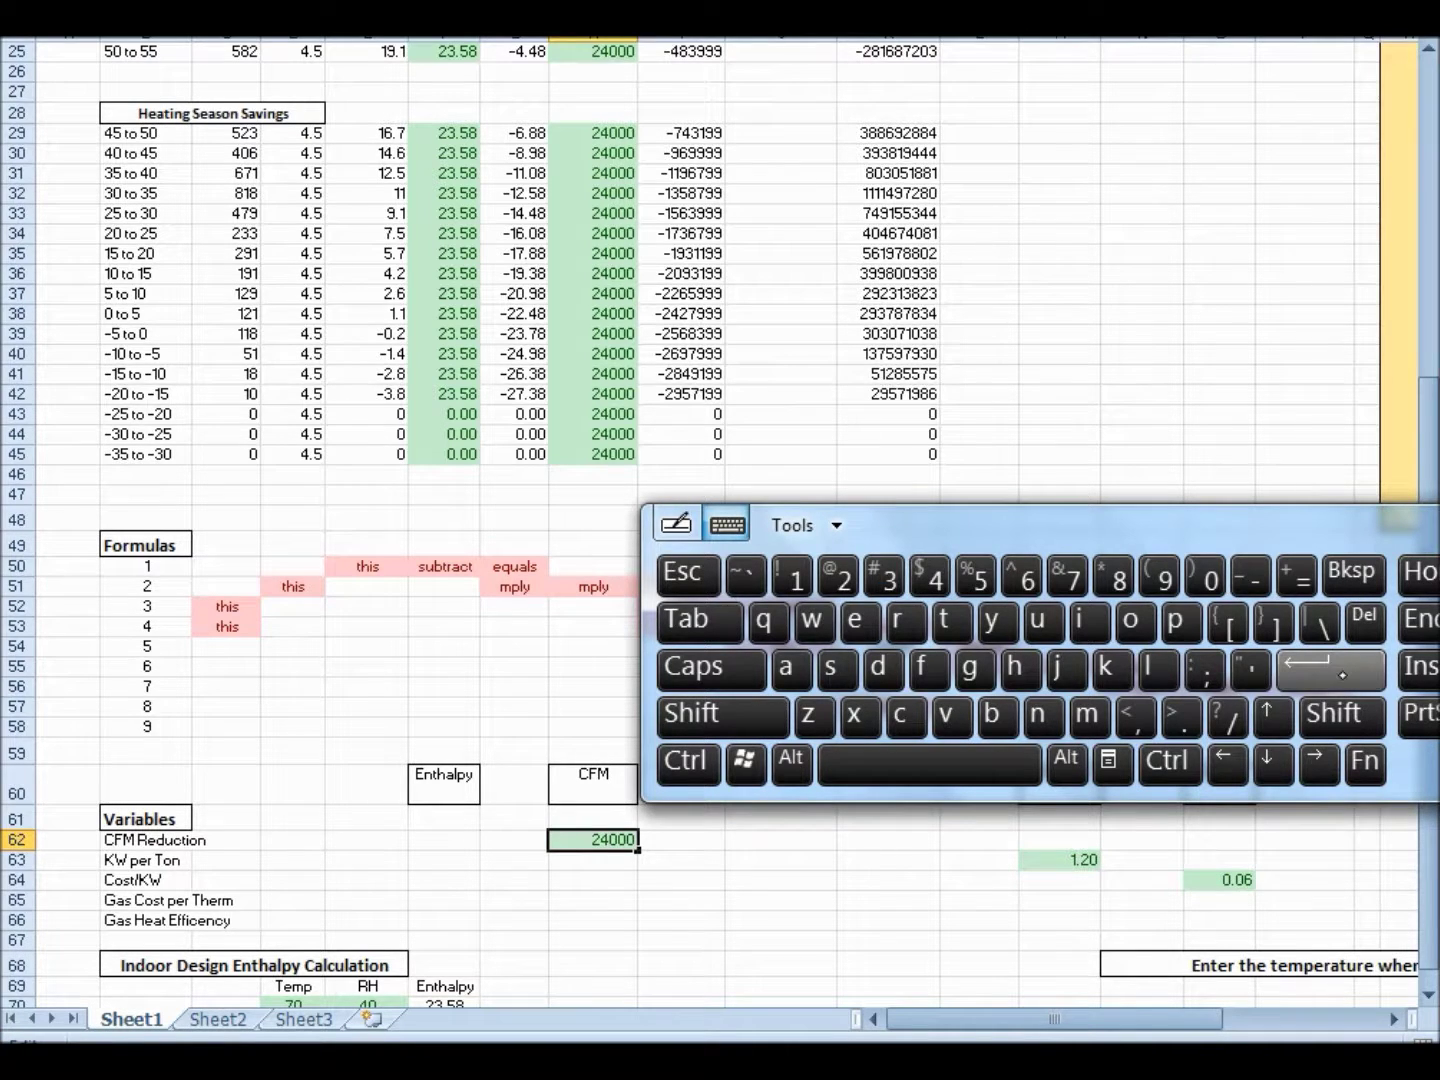
left_click(1330, 669)
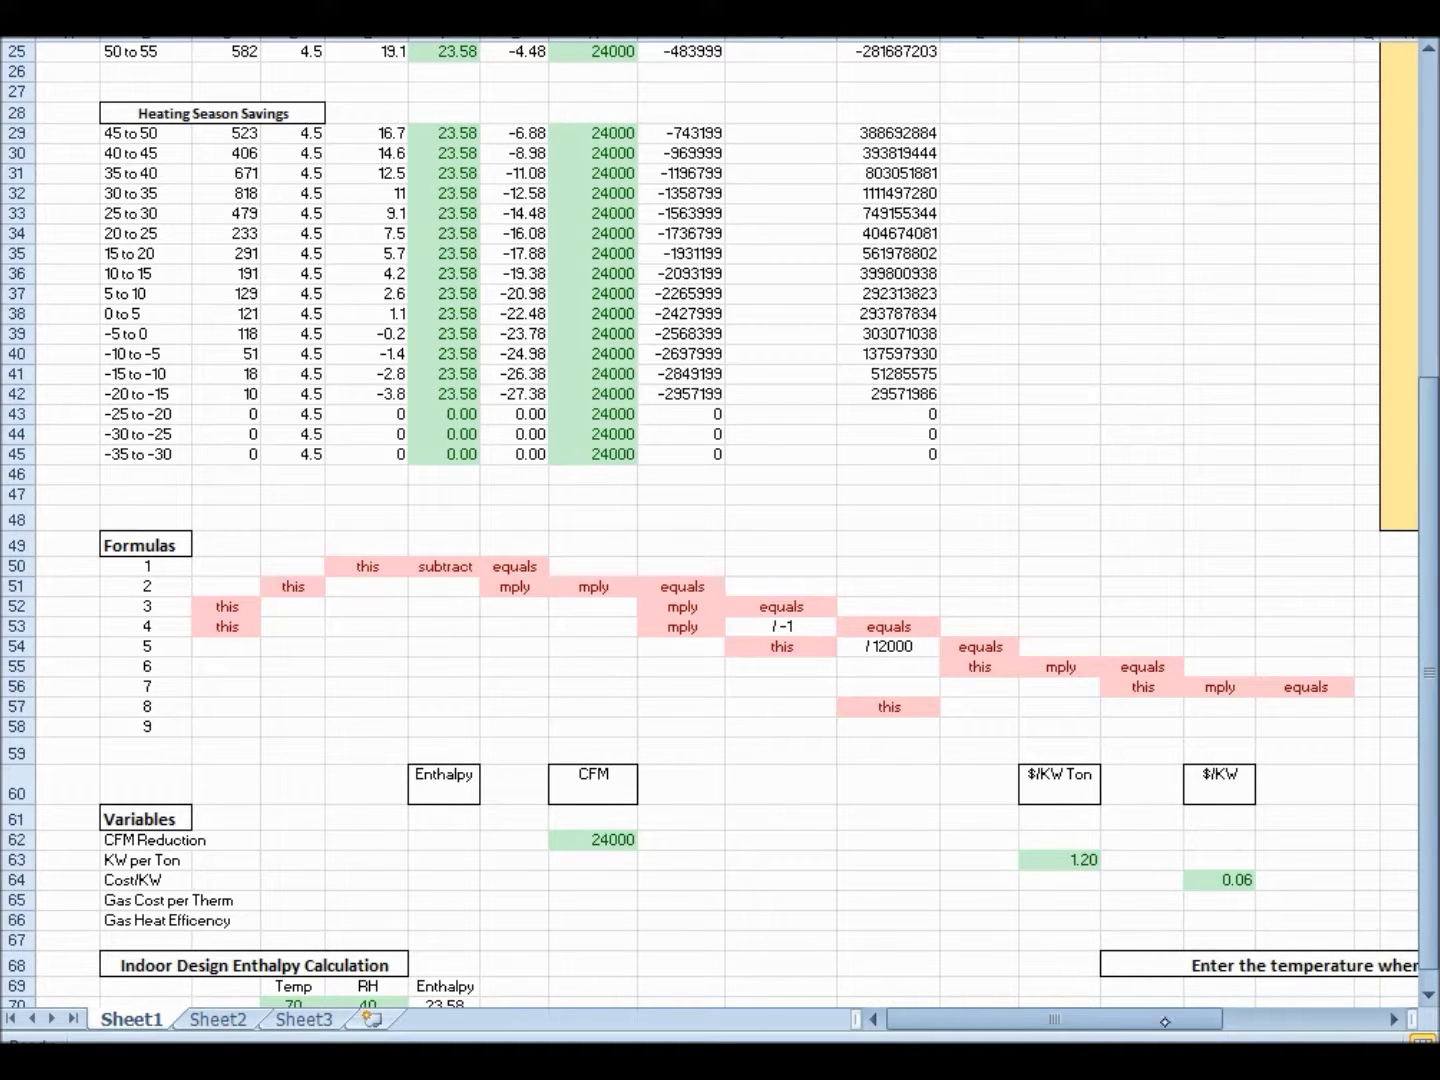
Return to row 1, column A, showing the title and cooling totals of $12,429.30 per year
left_click(1240, 1019)
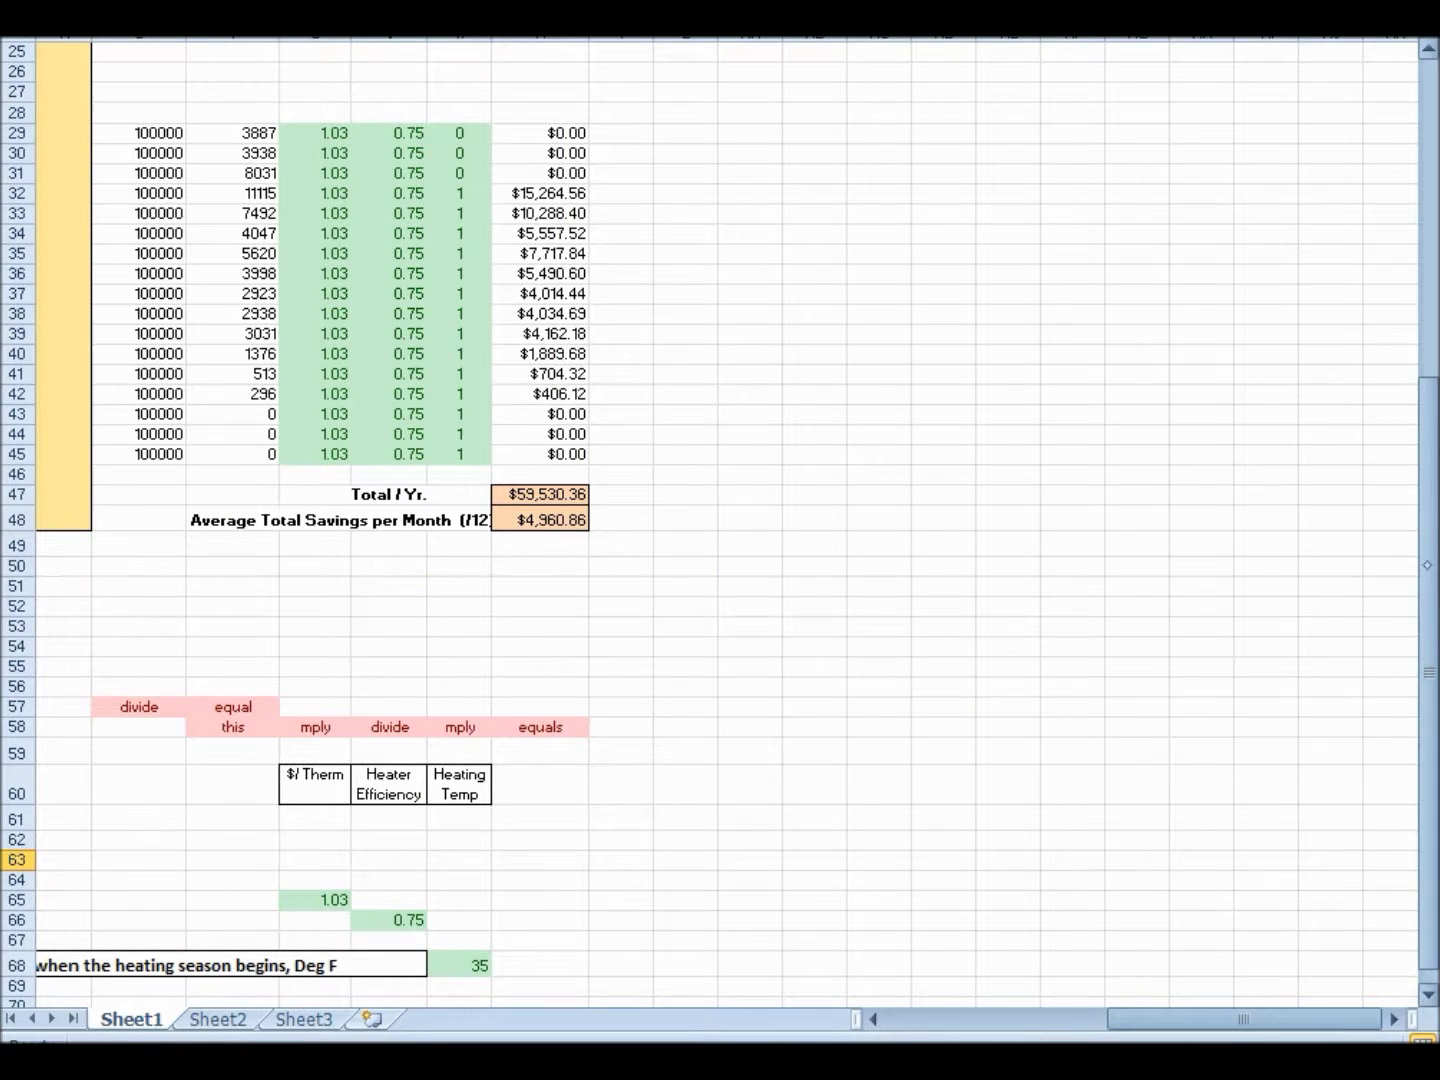
left_click_drag(1427, 565, 1400, 194)
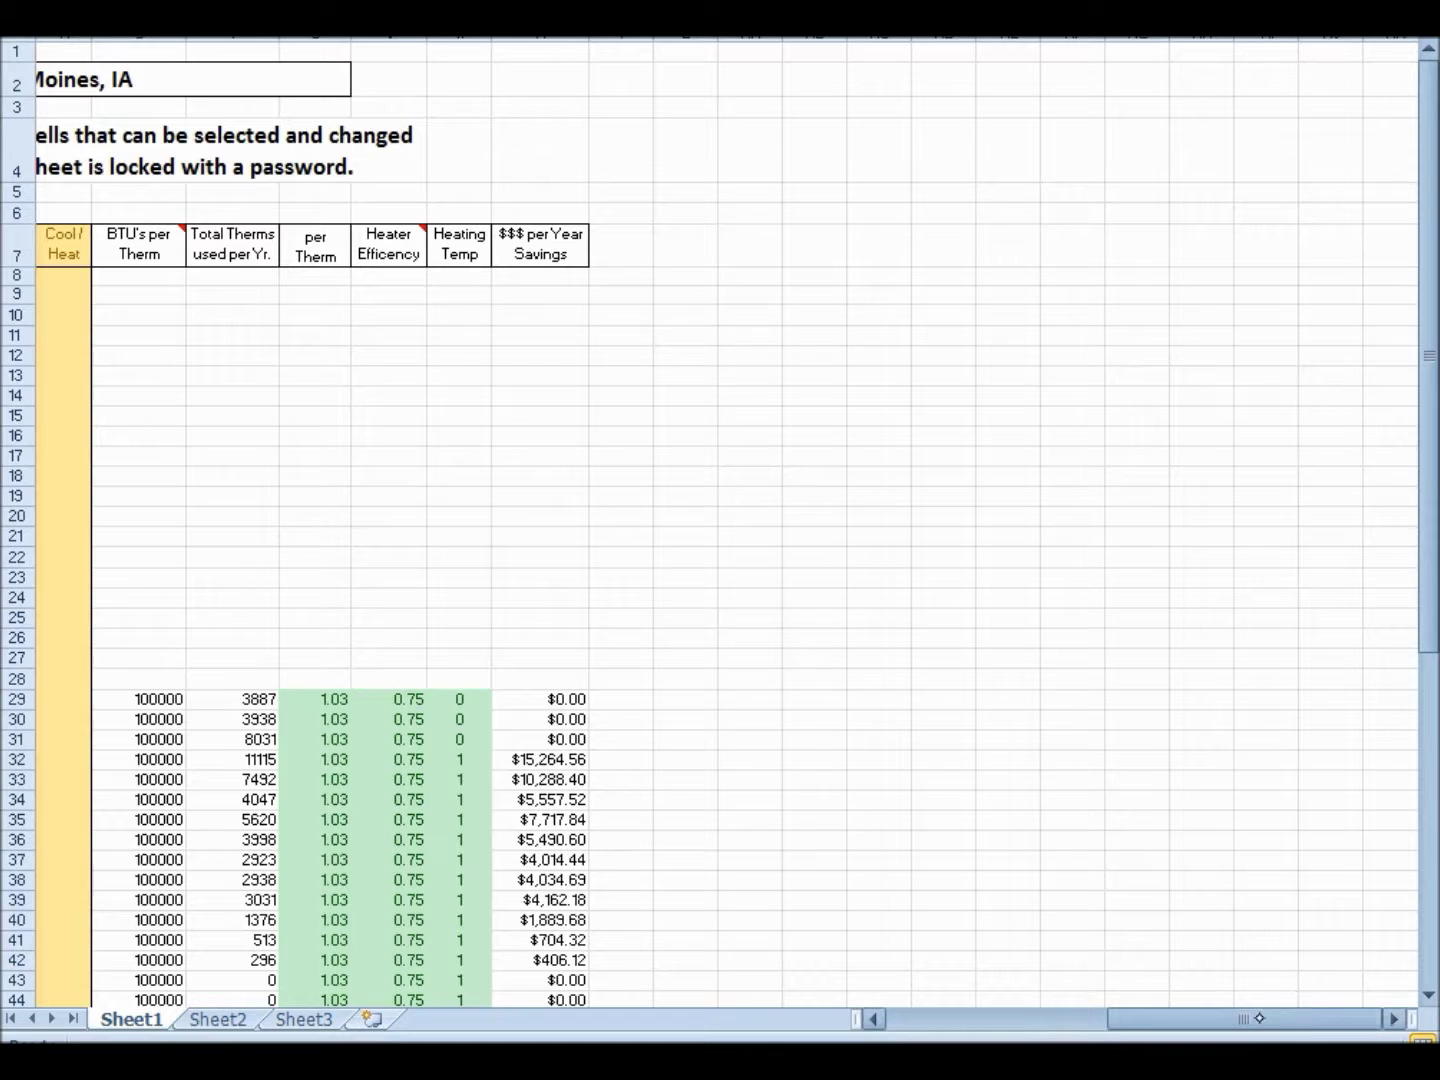
left_click_drag(1257, 1019, 1036, 1018)
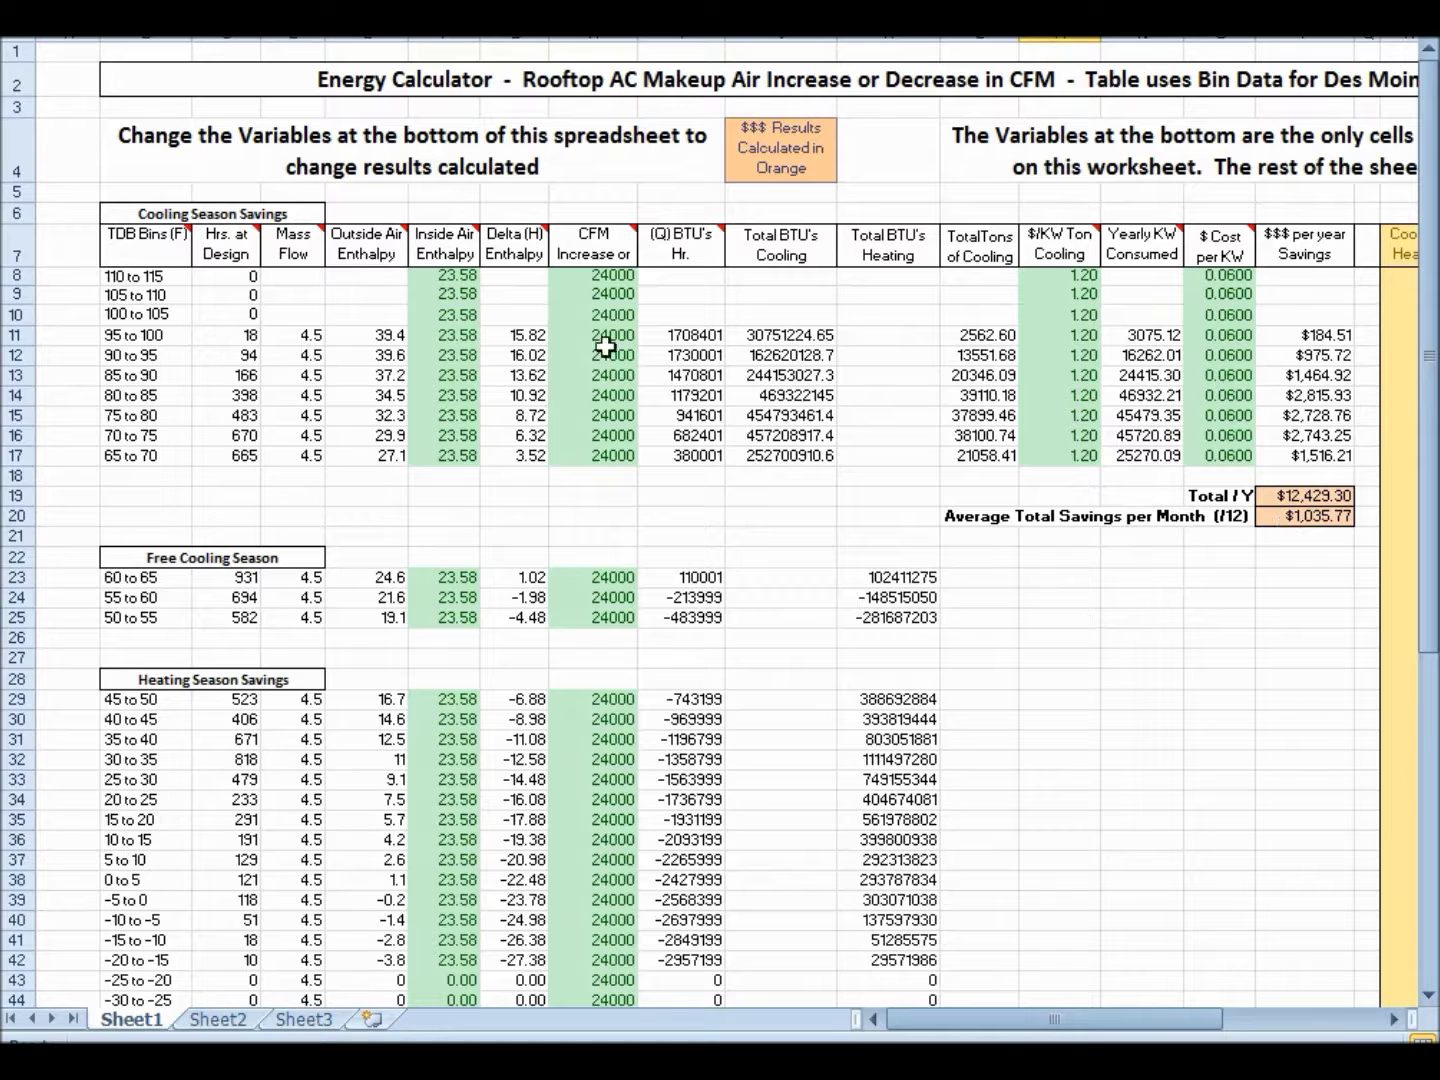
left_click_drag(1430, 355, 1430, 655)
Change the CFM Reduction cell F62 from 24000 to 36000 using the on-screen keyboard
double_click(618, 921)
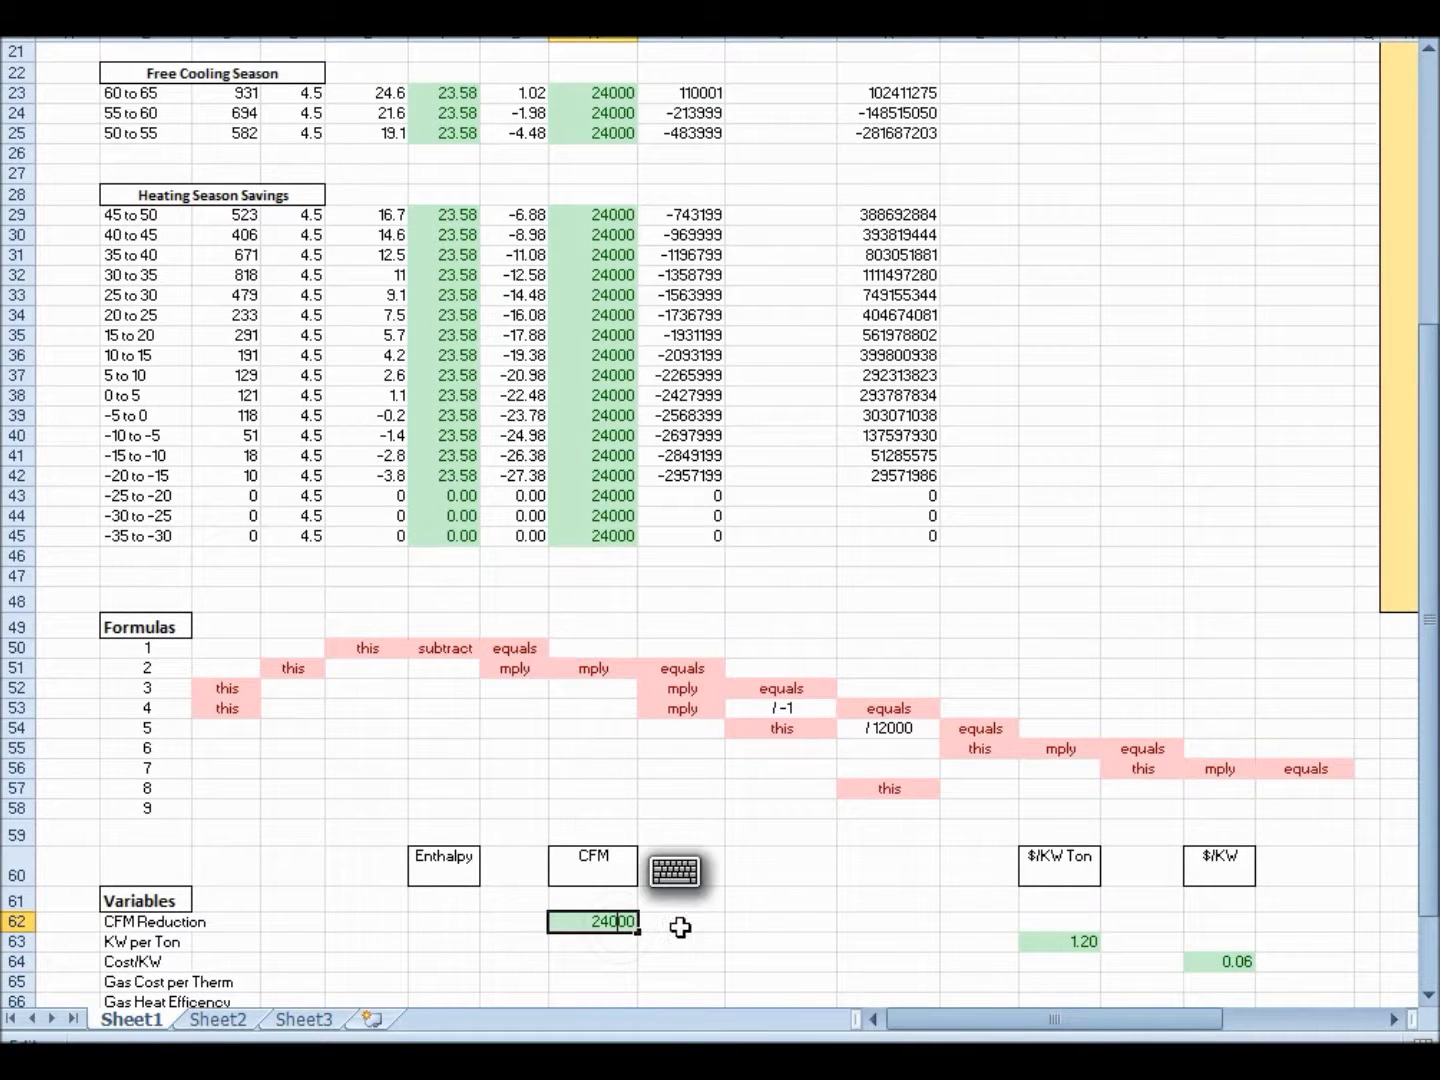
left_click(691, 870)
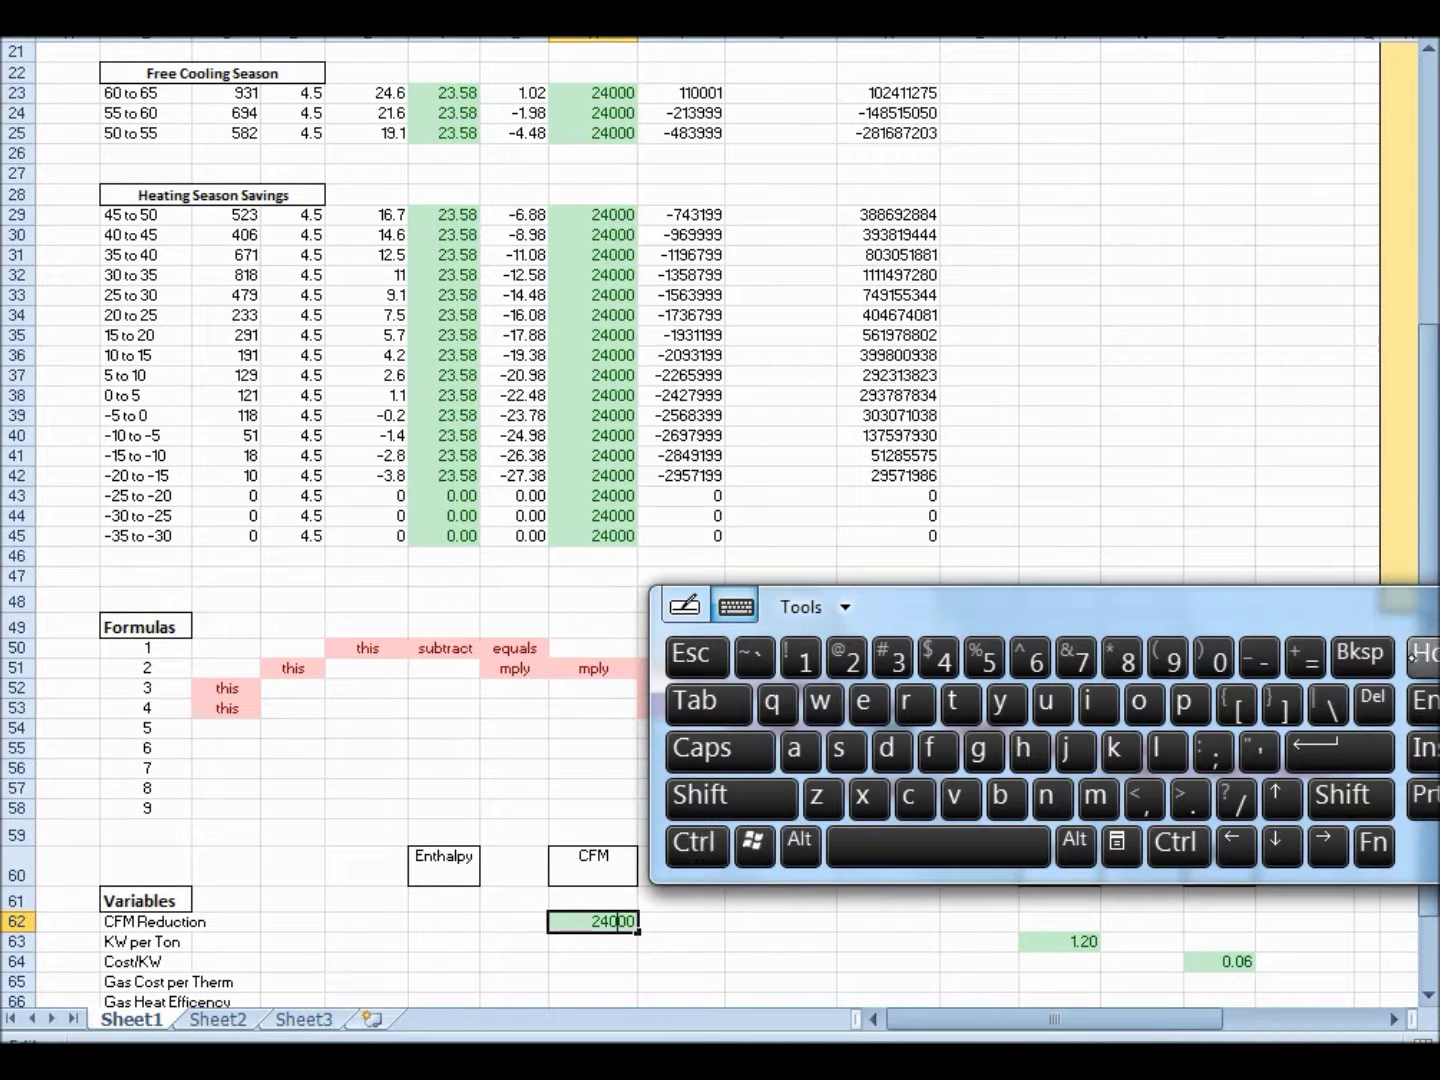
left_click(1370, 655)
left_click(1370, 655)
left_click(1365, 655)
left_click(1364, 654)
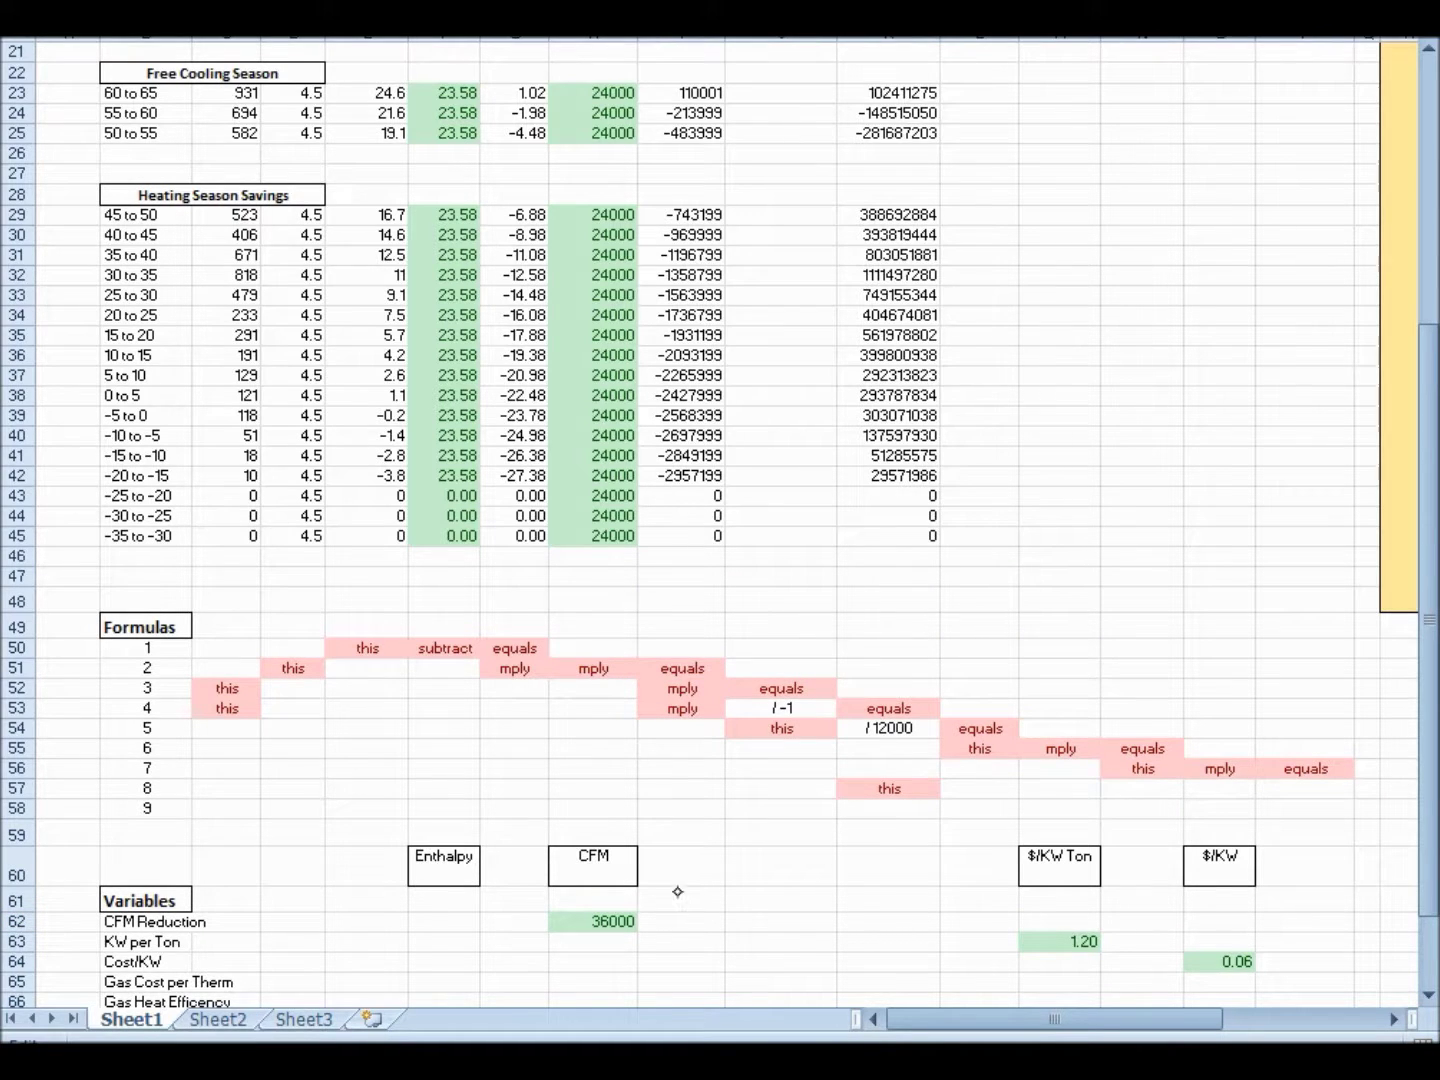
left_click(609, 922)
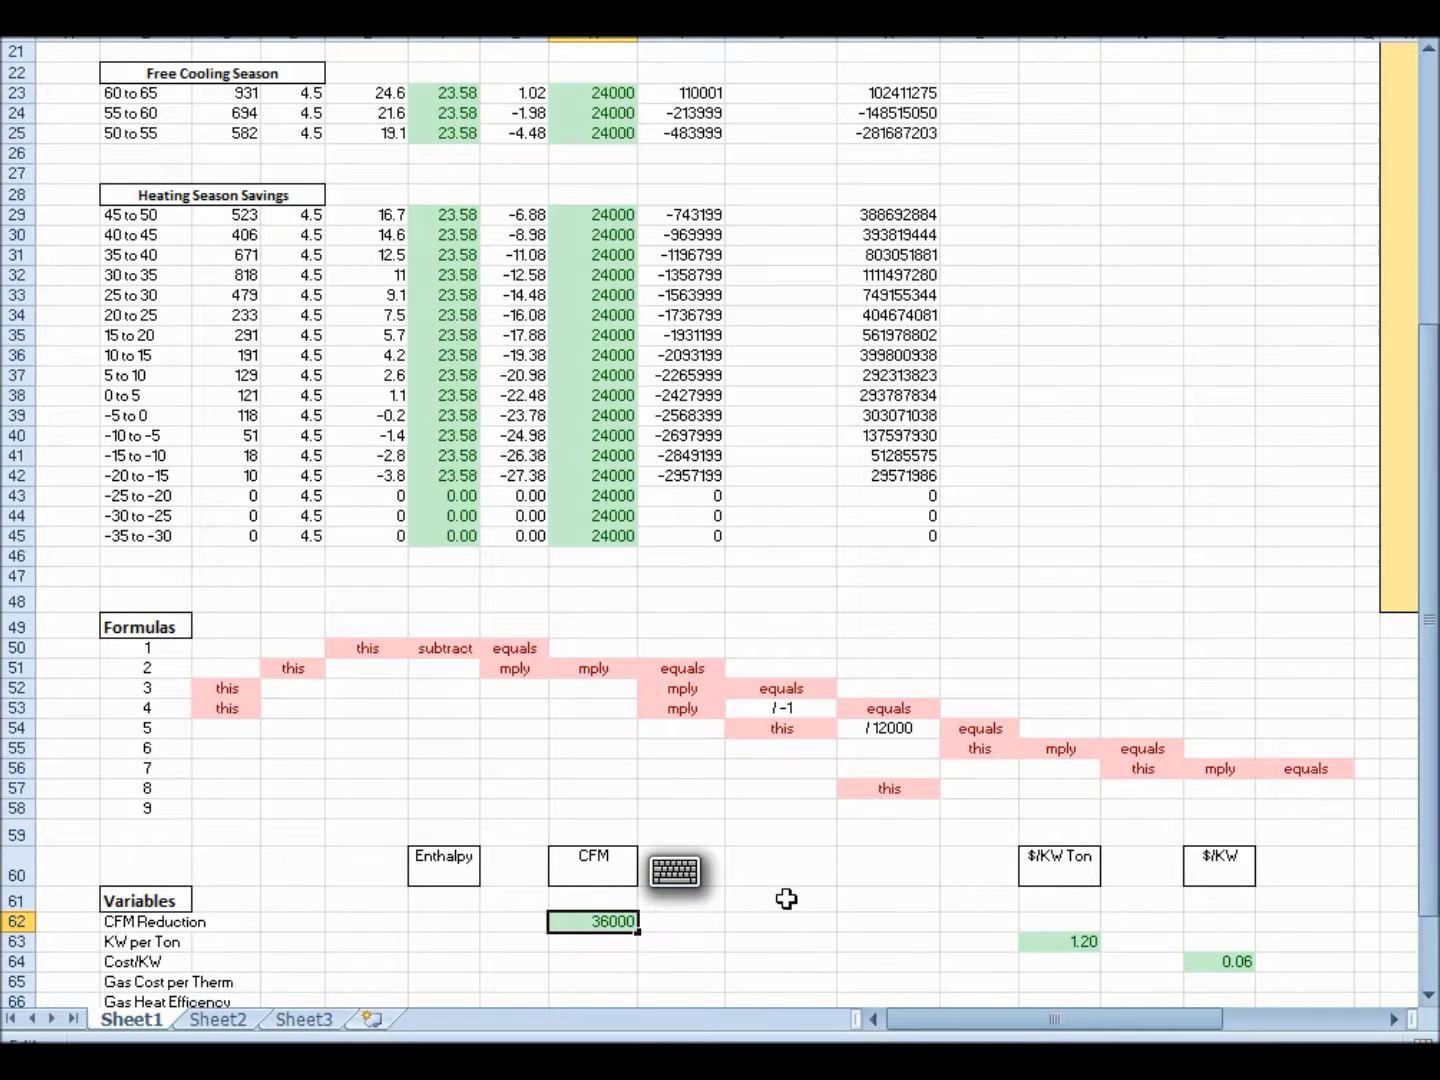
left_click_drag(890, 1020, 1050, 1020)
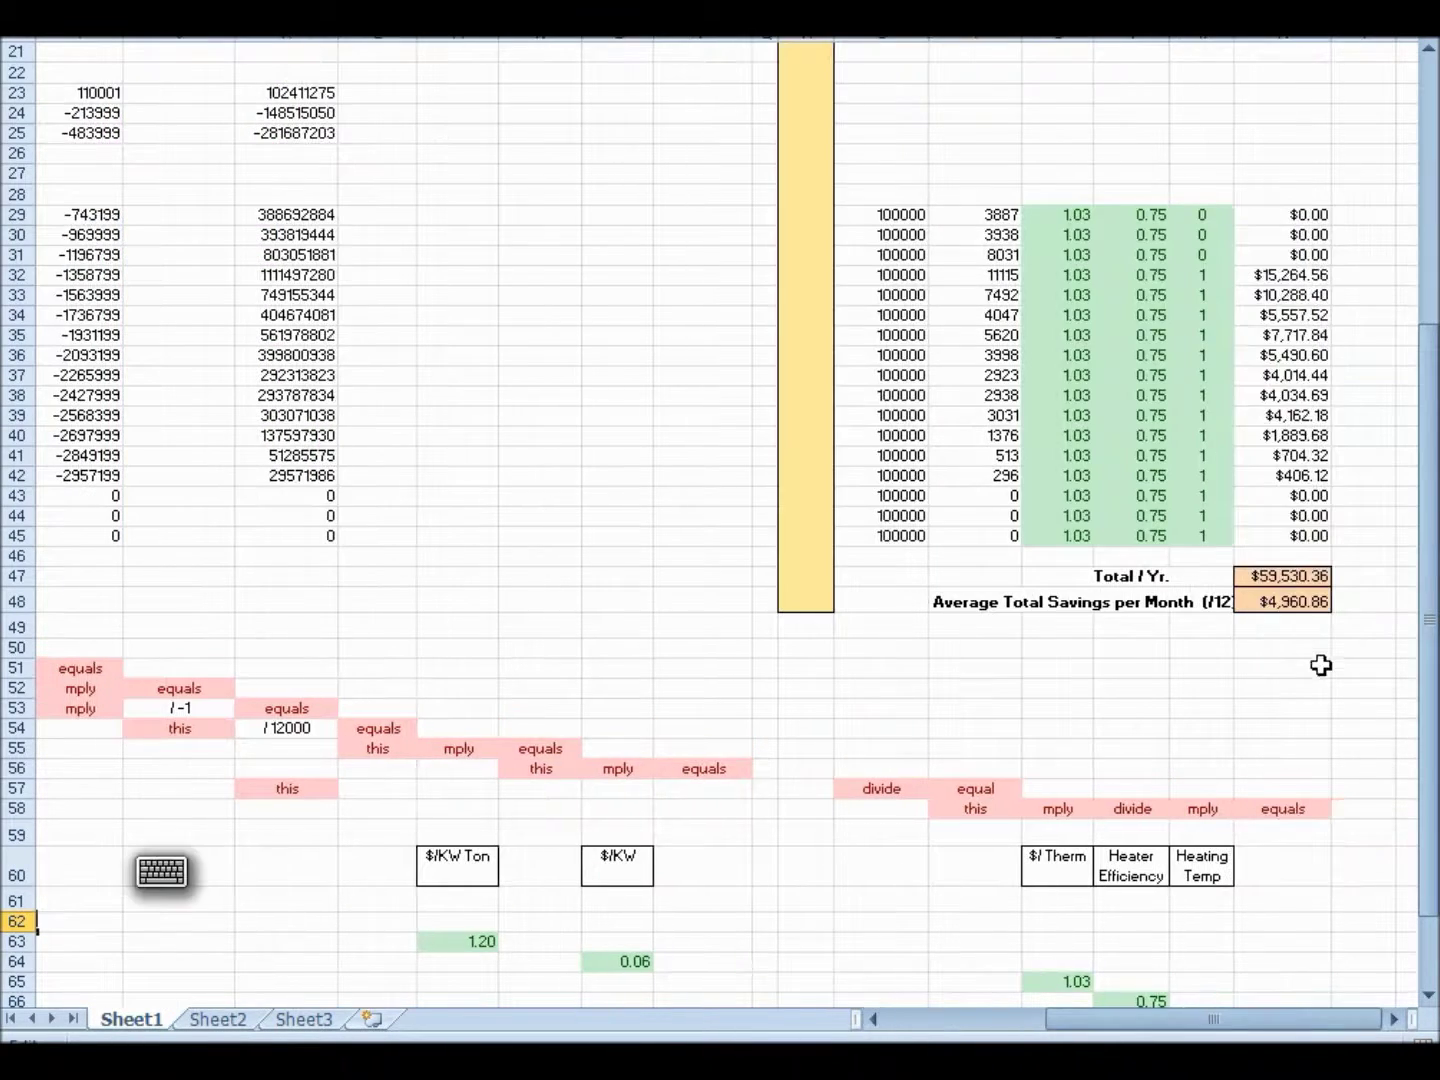
Commit 36000 CFM so cooling savings become $18,643.95 yearly and heating savings $89,295.53
left_click_drag(1417, 627, 1409, 364)
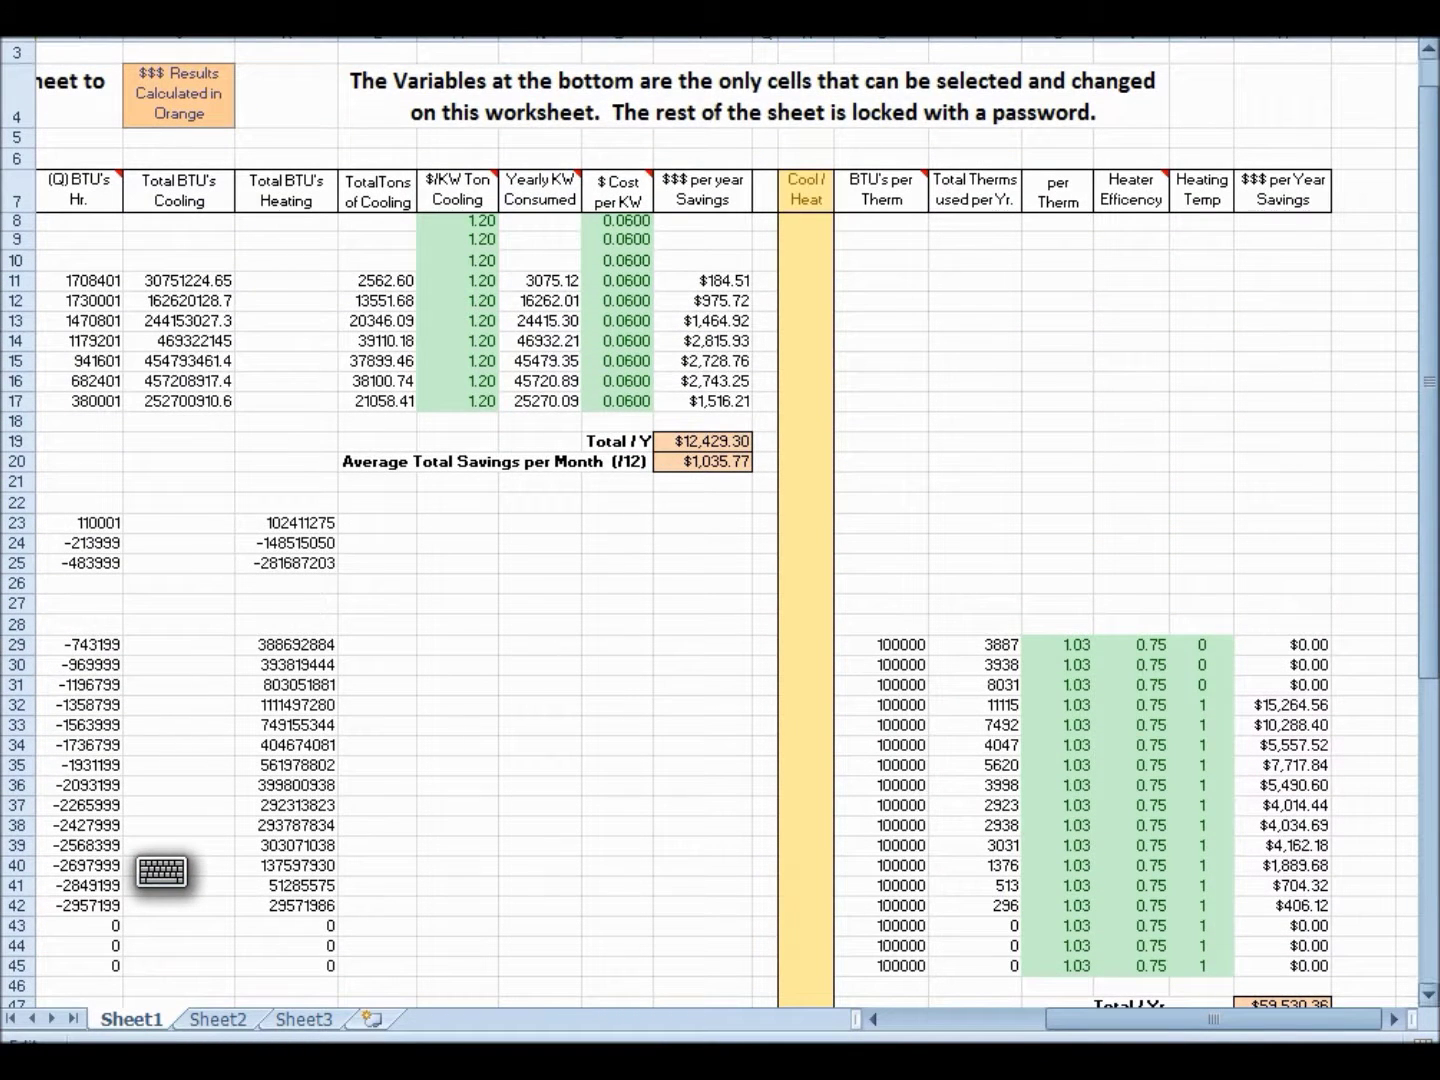
left_click_drag(1430, 446, 1424, 482)
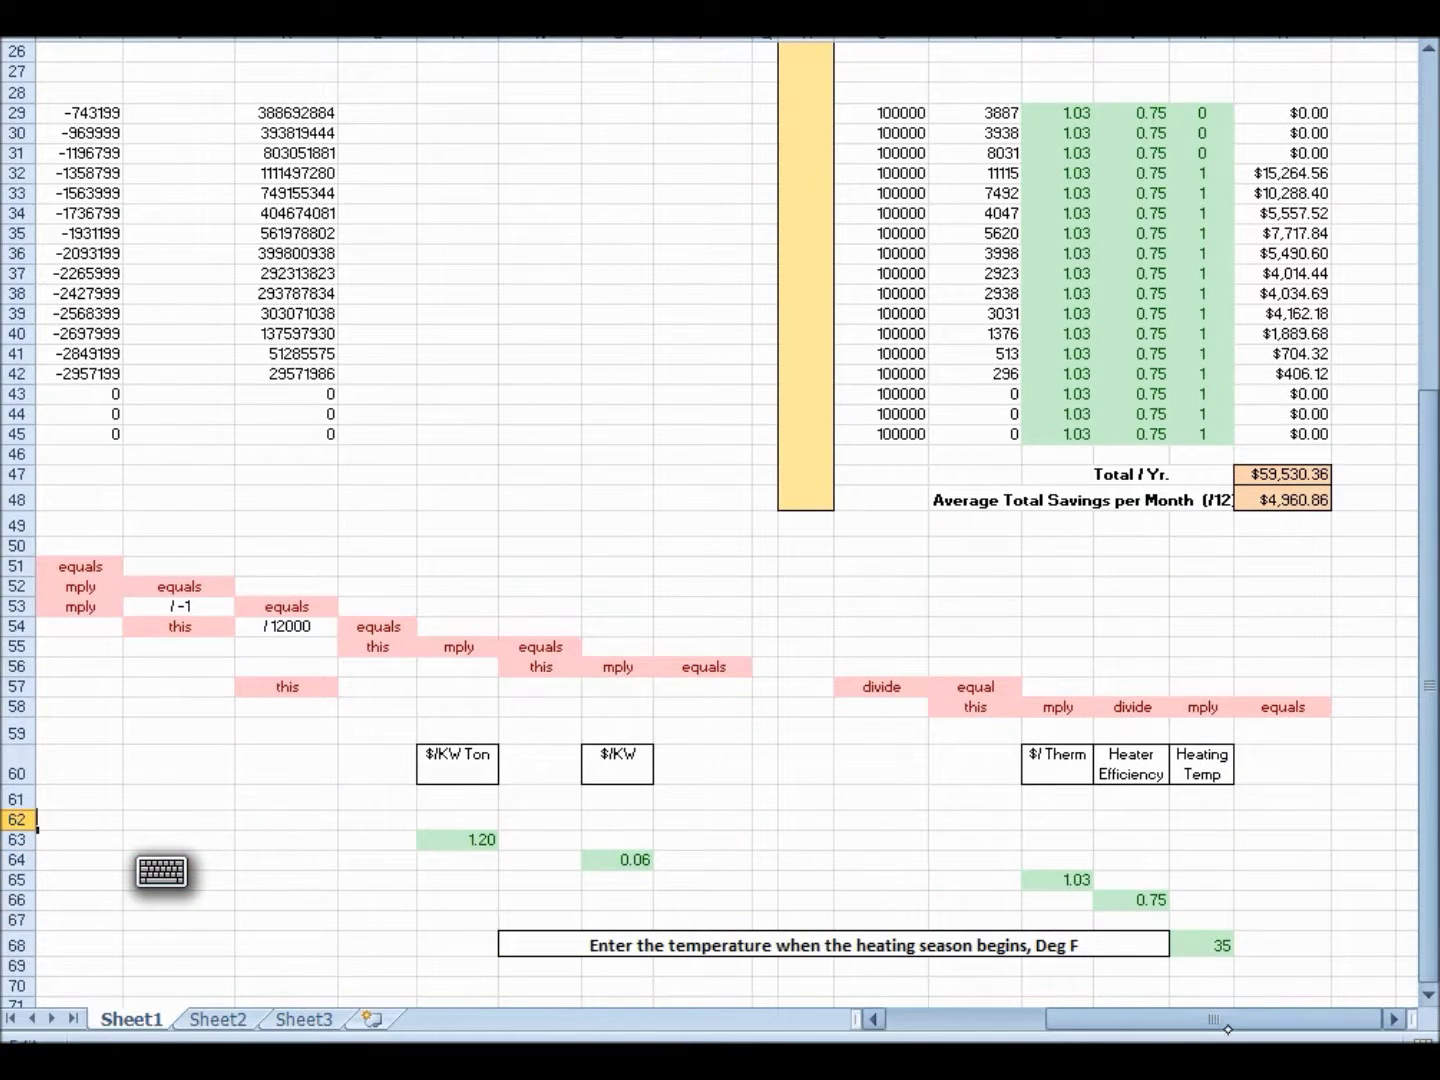
left_click_drag(1190, 1019, 1085, 1003)
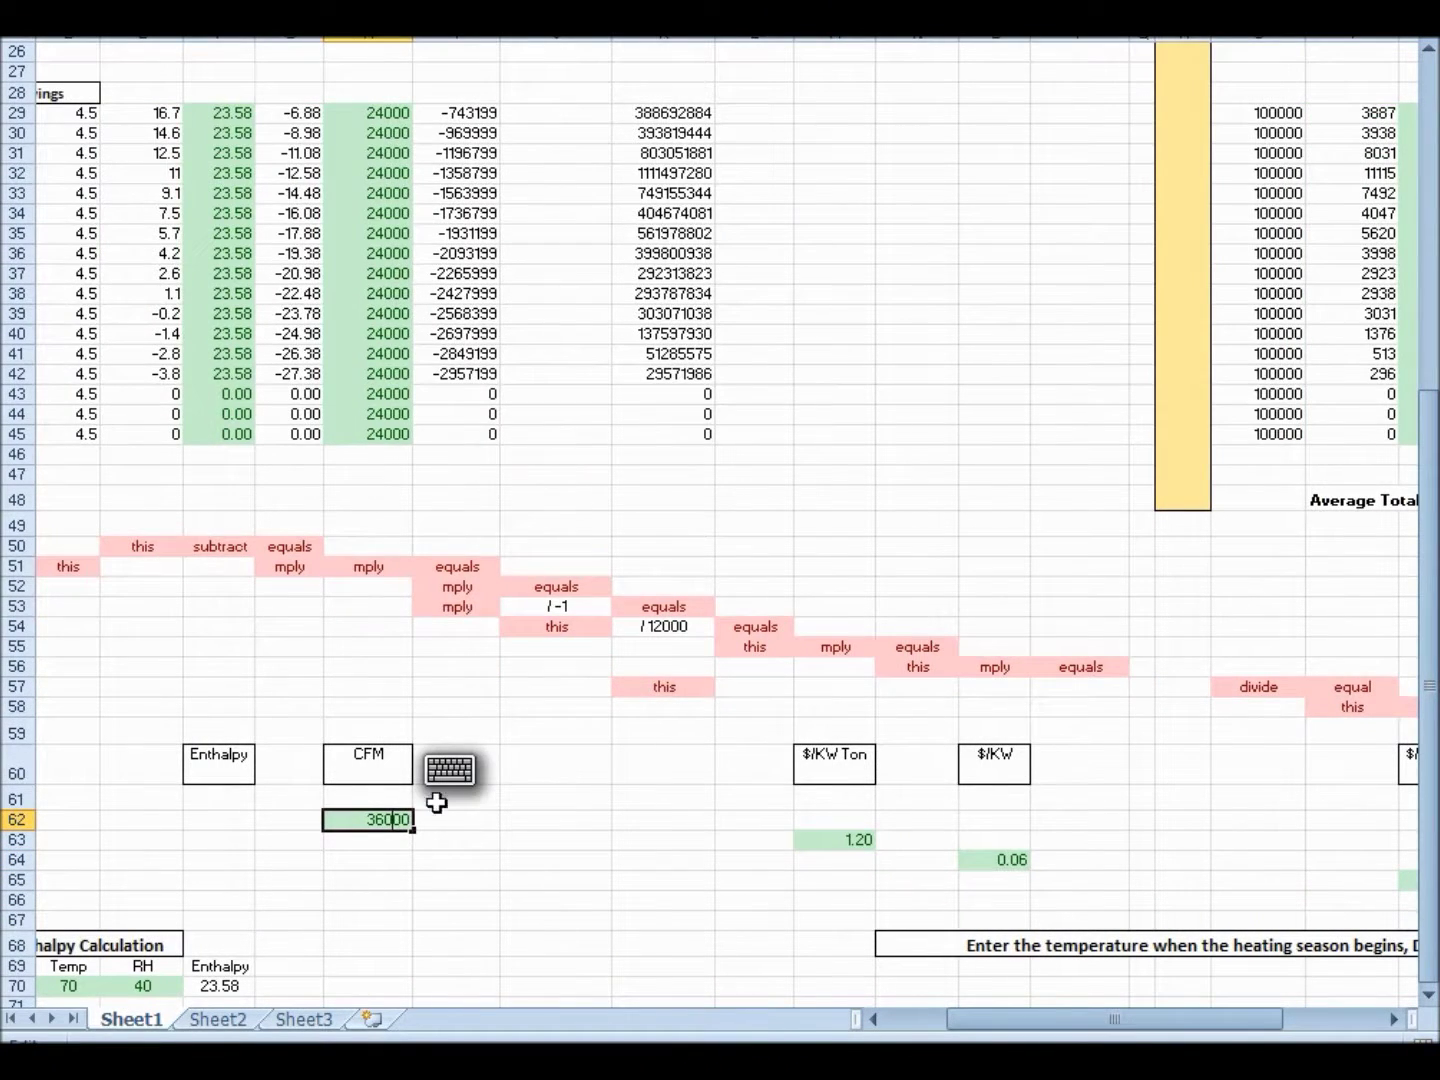
left_click(450, 769)
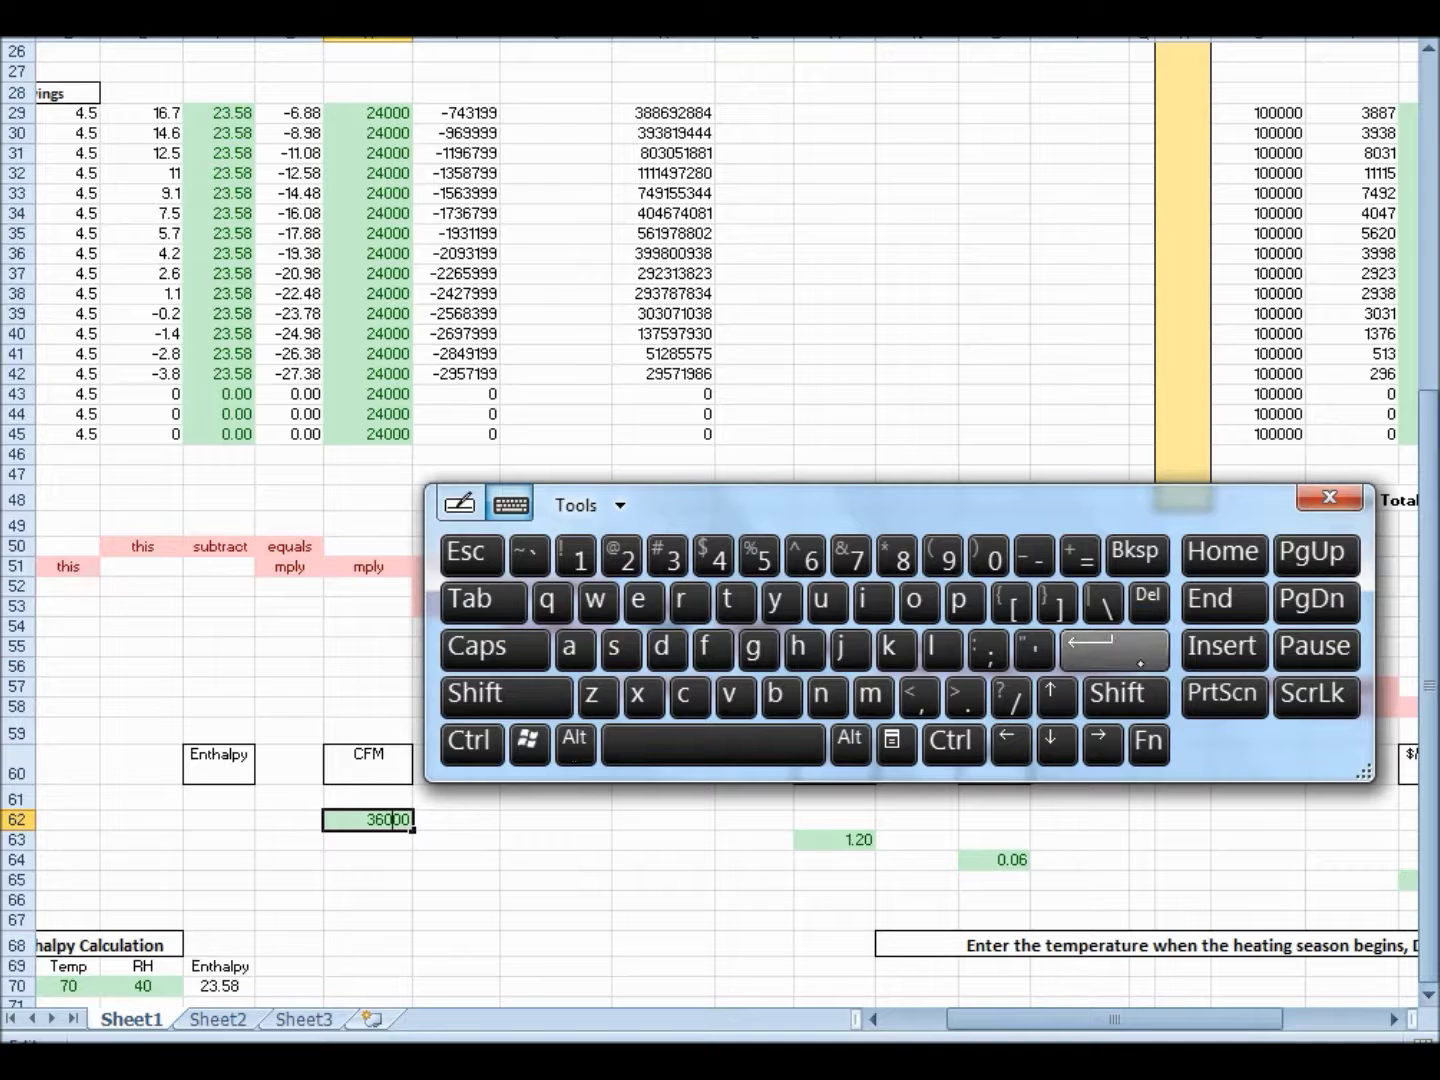
left_click(1125, 648)
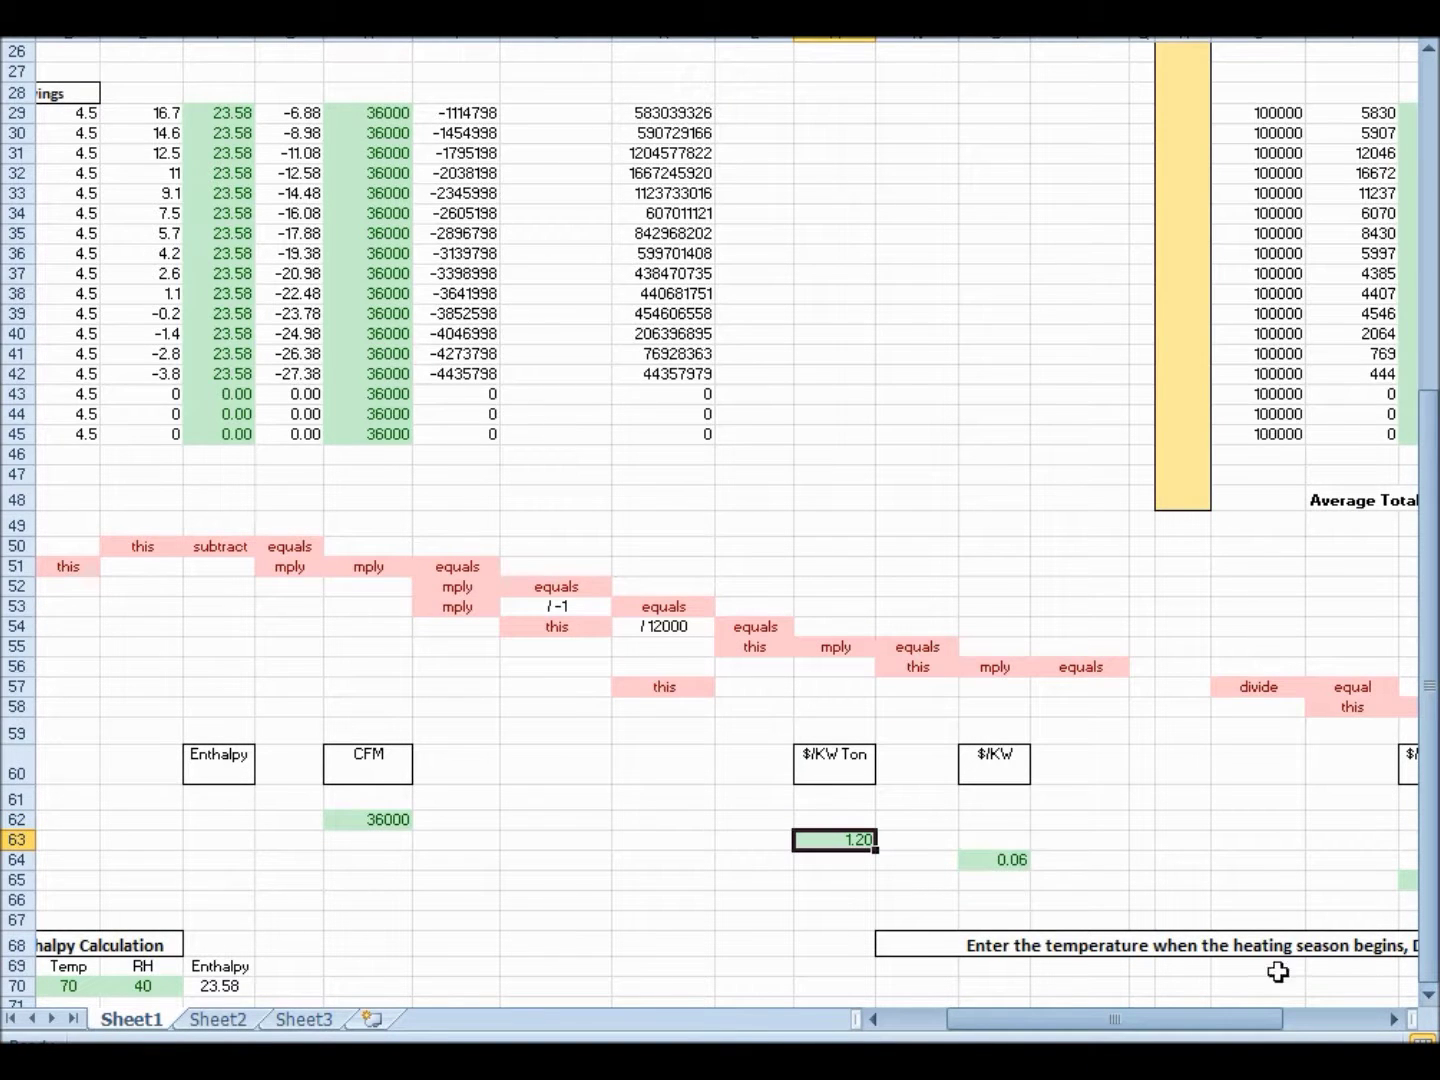
left_click_drag(1276, 968, 874, 1021)
Scroll to the heating-season rows showing per-bin savings up to $22,896.84 and the $89,295.53 total
left_click_drag(1310, 440, 1320, 925)
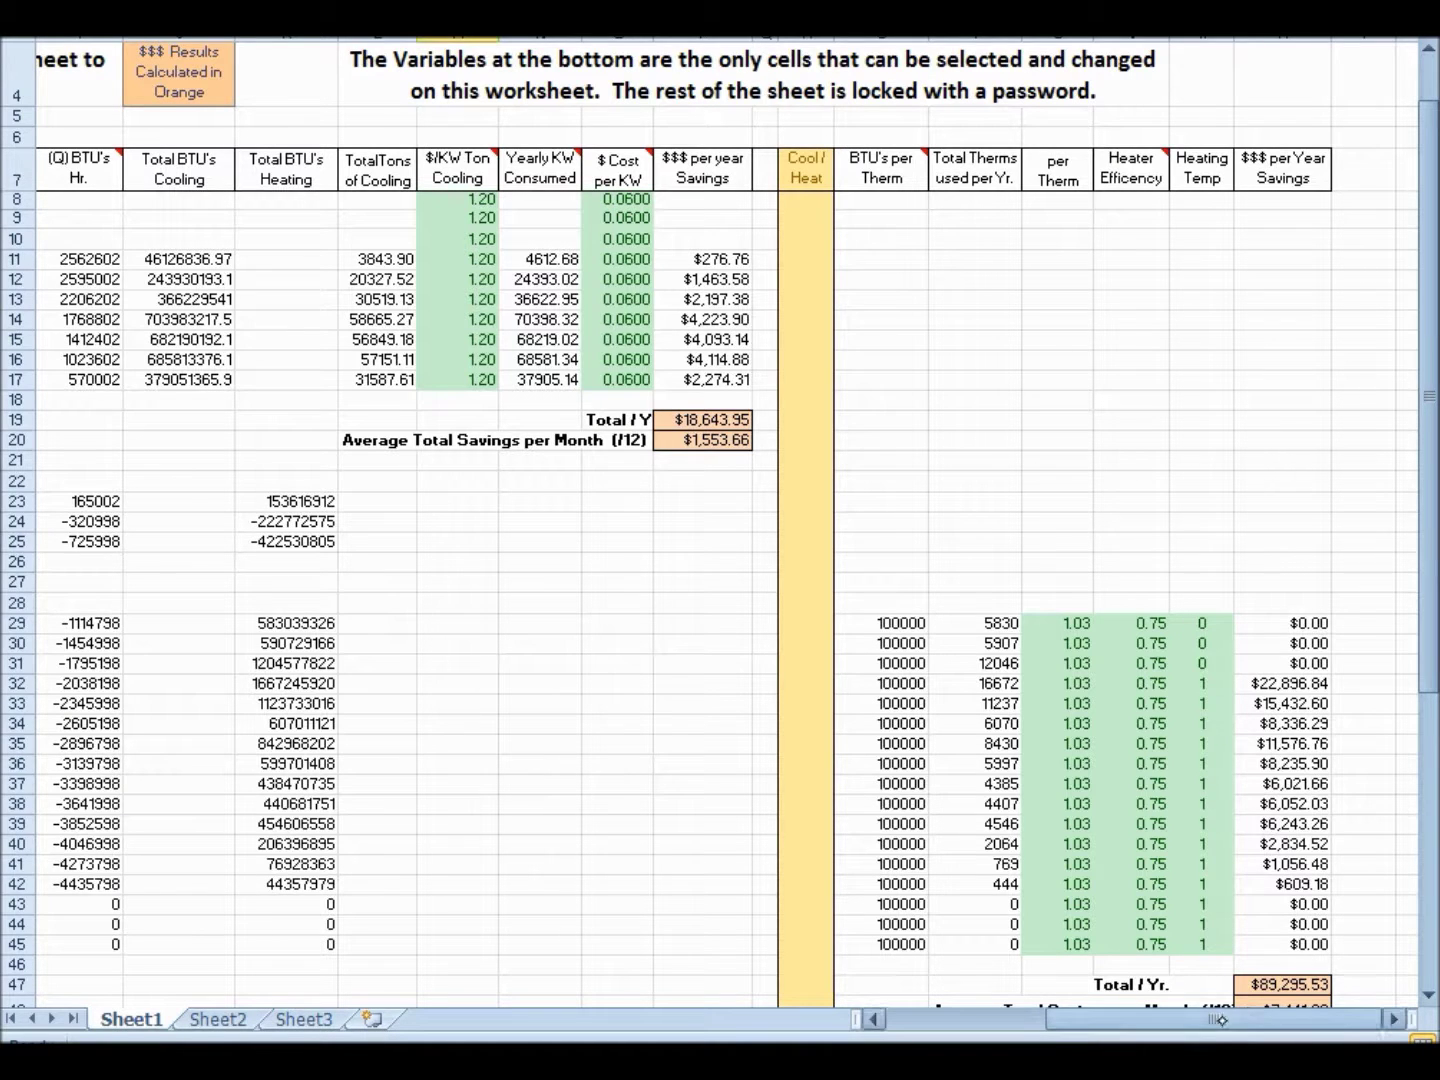
Show the Delta (H) Enthalpy and CFM columns and the Variables section, with CFM at 36000
left_click_drag(1209, 1018, 1168, 1018)
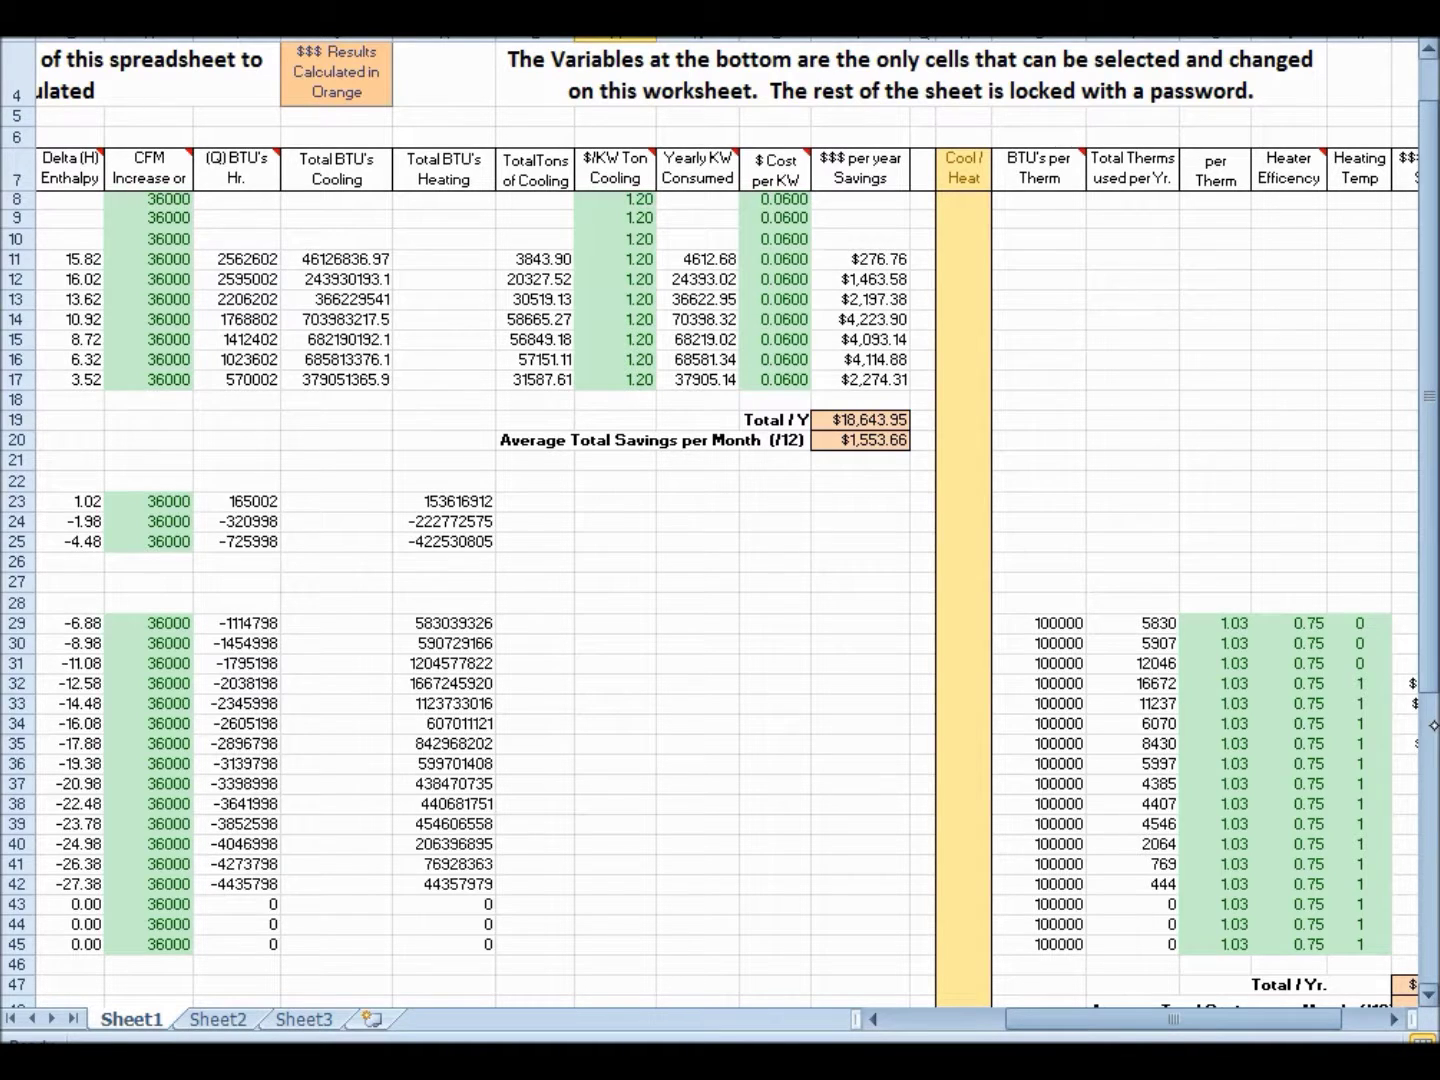
left_click(1431, 790)
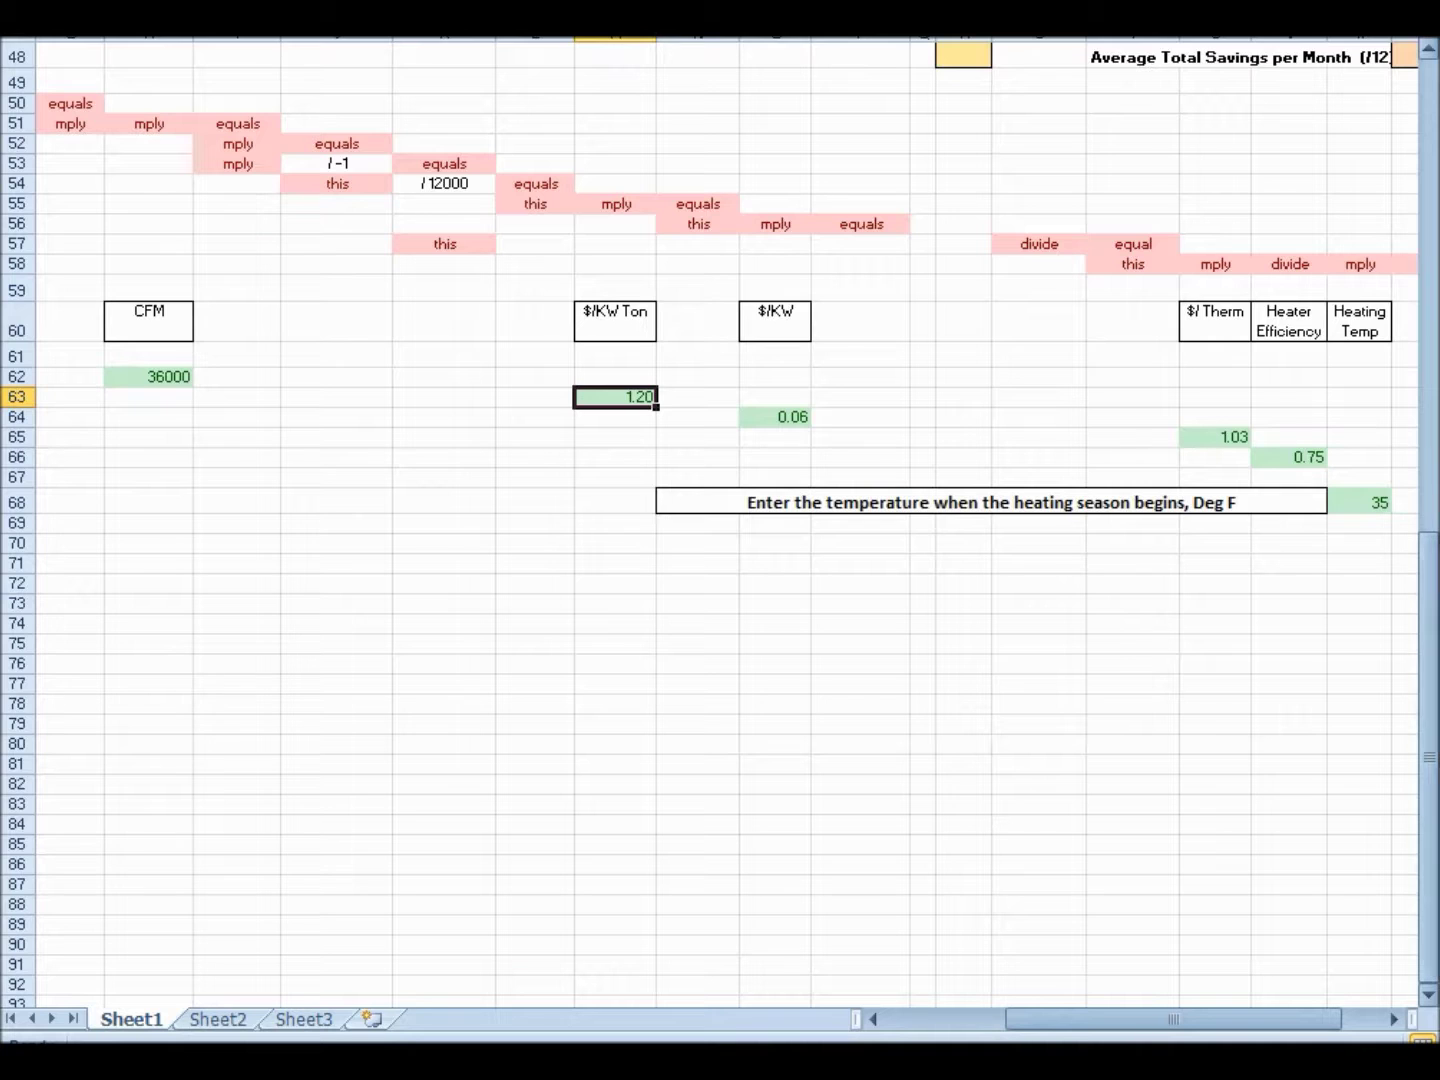
Show the heating-start row and heating savings column: $89,295.53 yearly, $7,441.29 monthly
left_click_drag(1426, 800, 1425, 689)
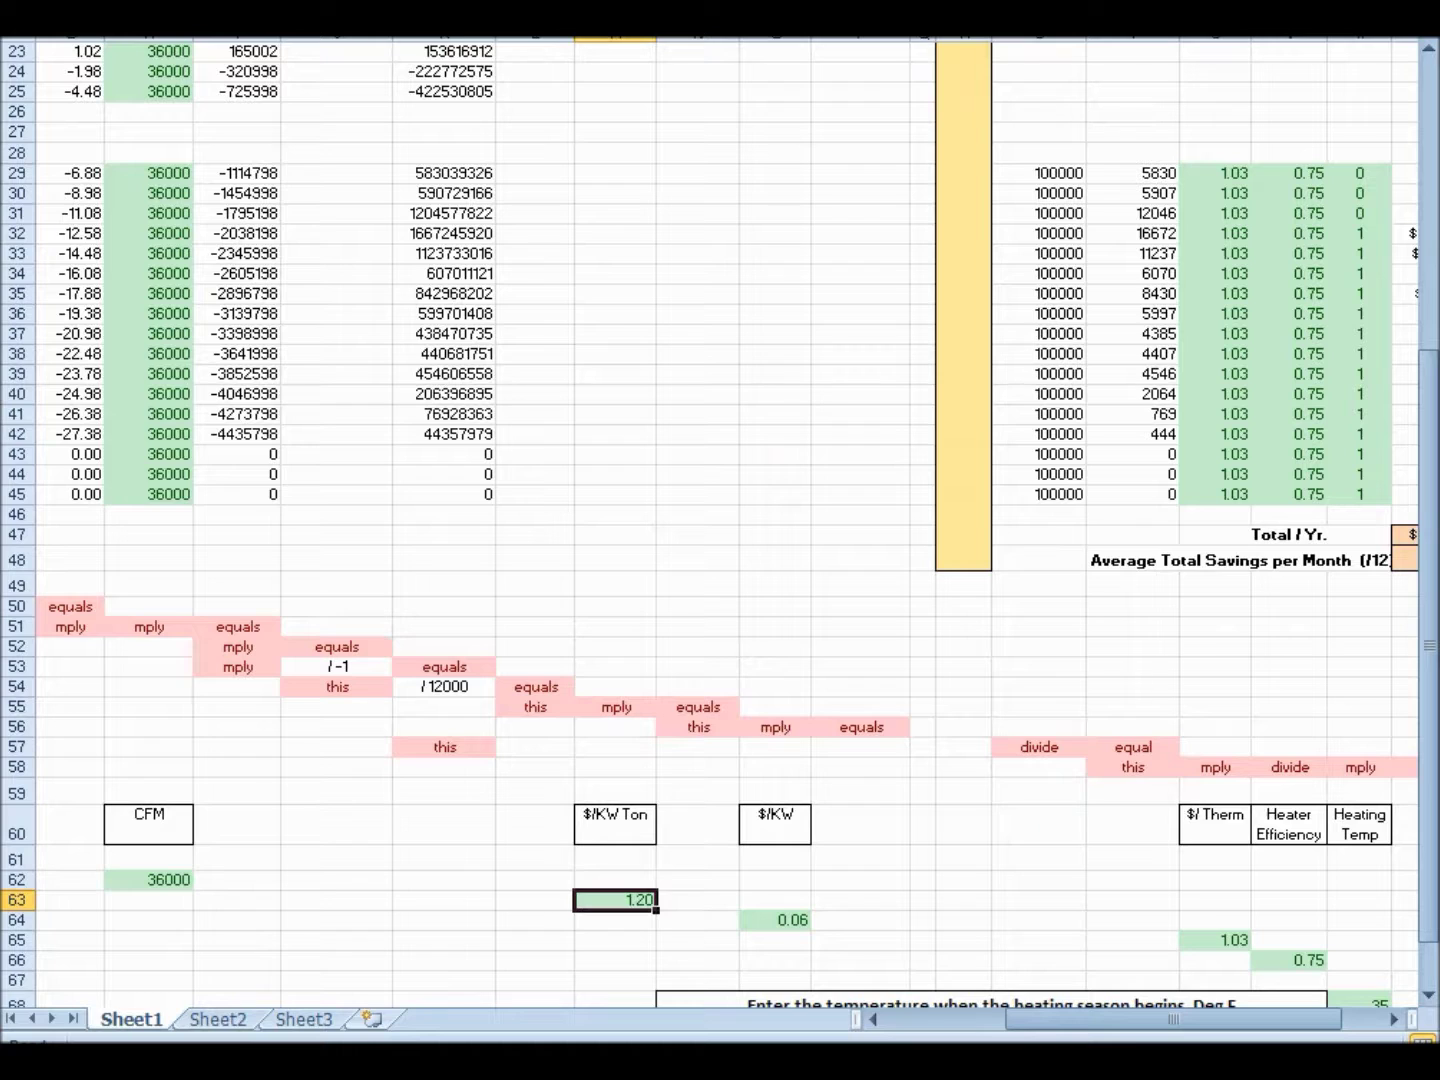
left_click(1427, 994)
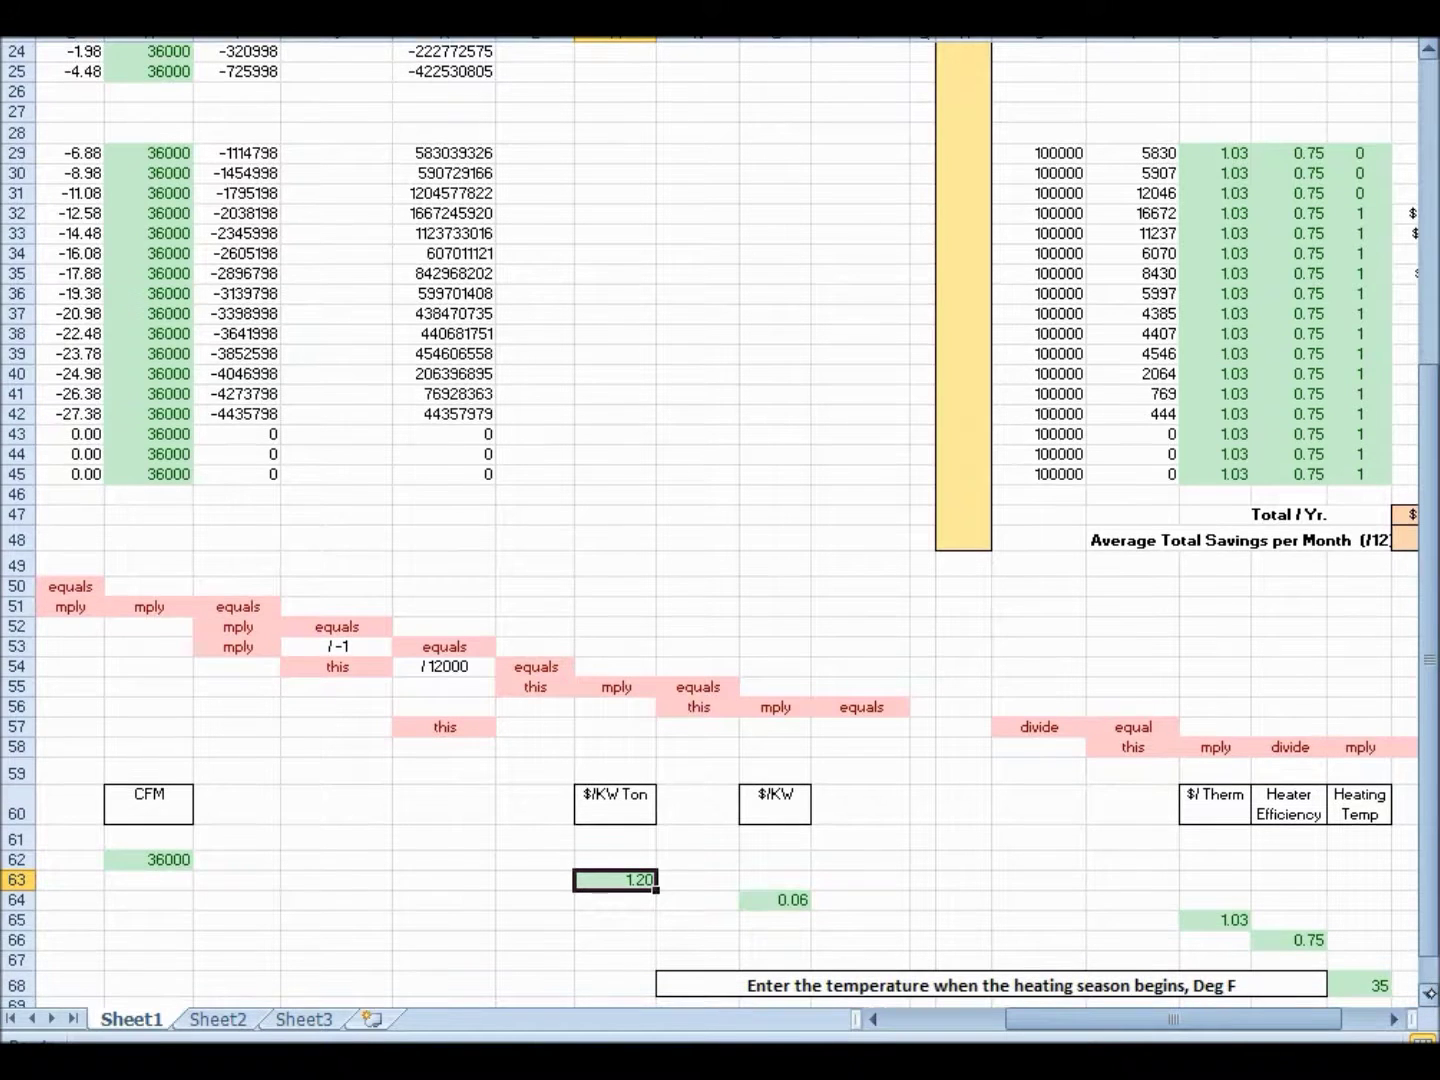
left_click(1428, 995)
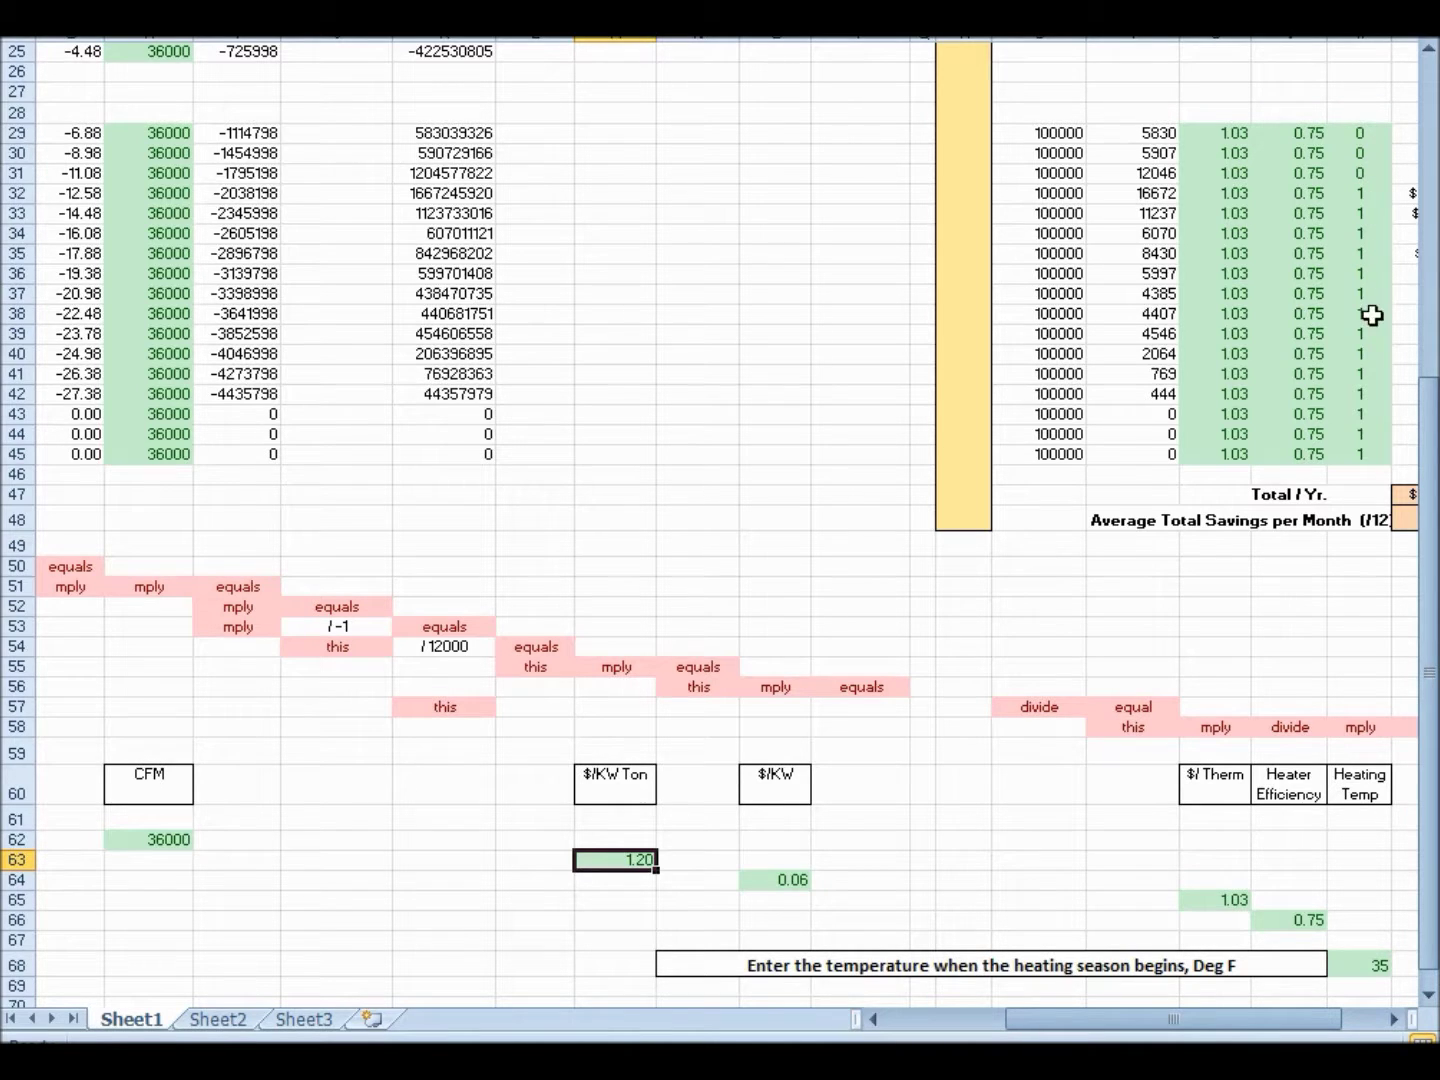
left_click_drag(1320, 1019, 1360, 1020)
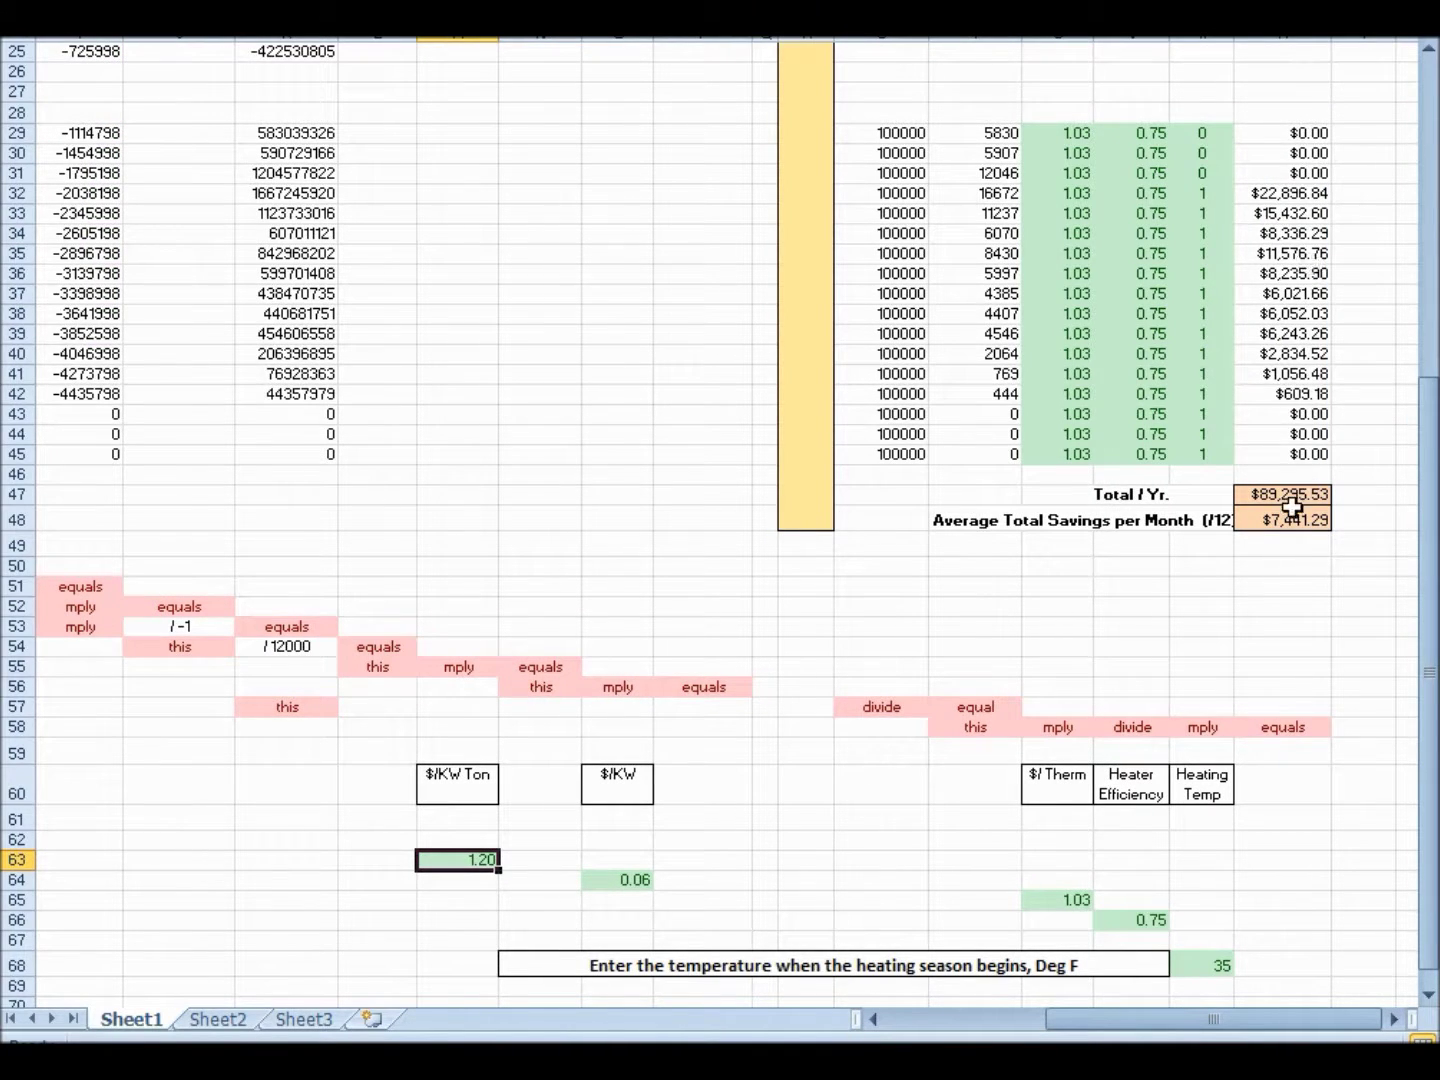
Replace the Heating Temp value 35 with 5 °F, zeroing savings in the first nine heating bins
left_click(1224, 966)
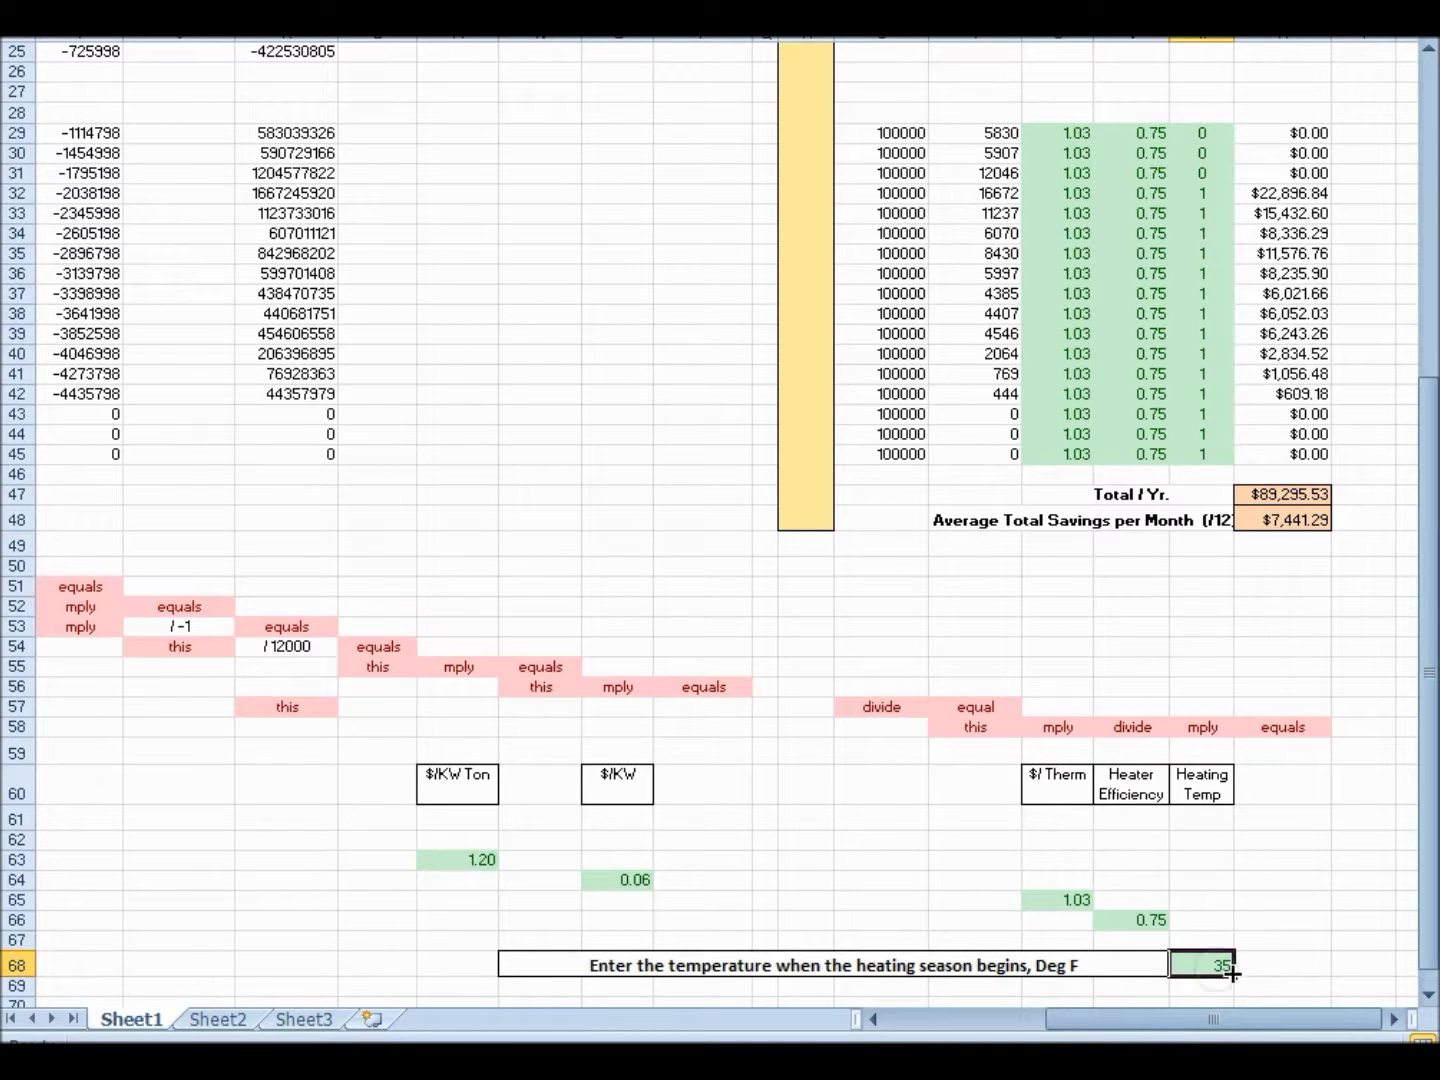
key("F2")
key("shift+Home")
left_click(1229, 916)
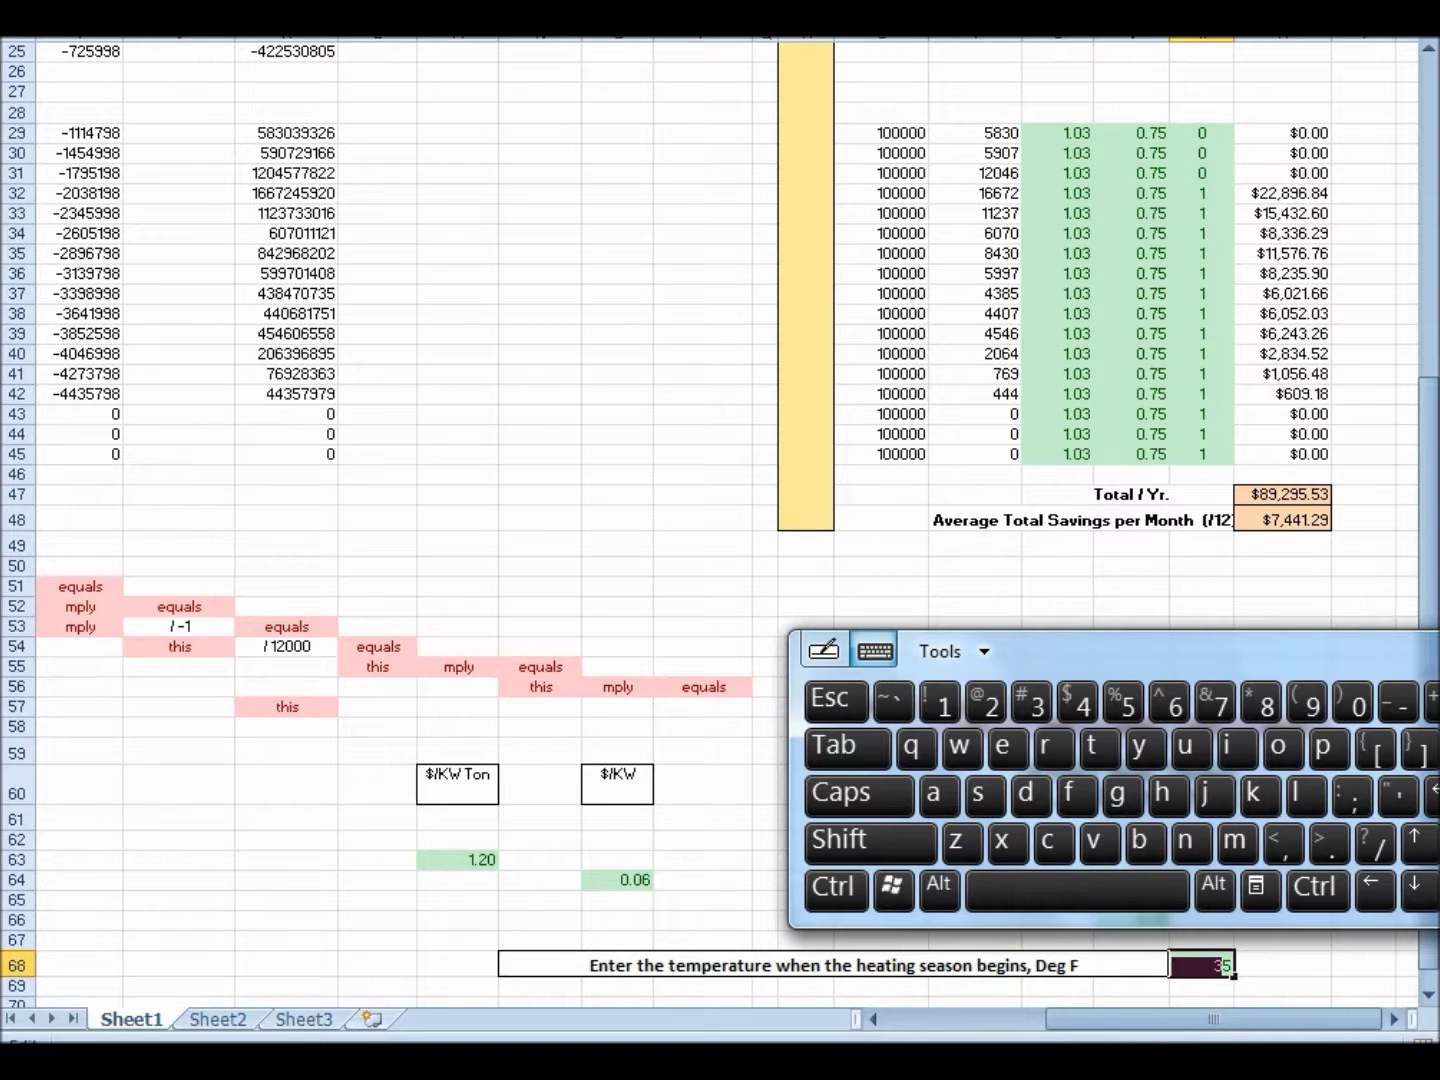
type("5")
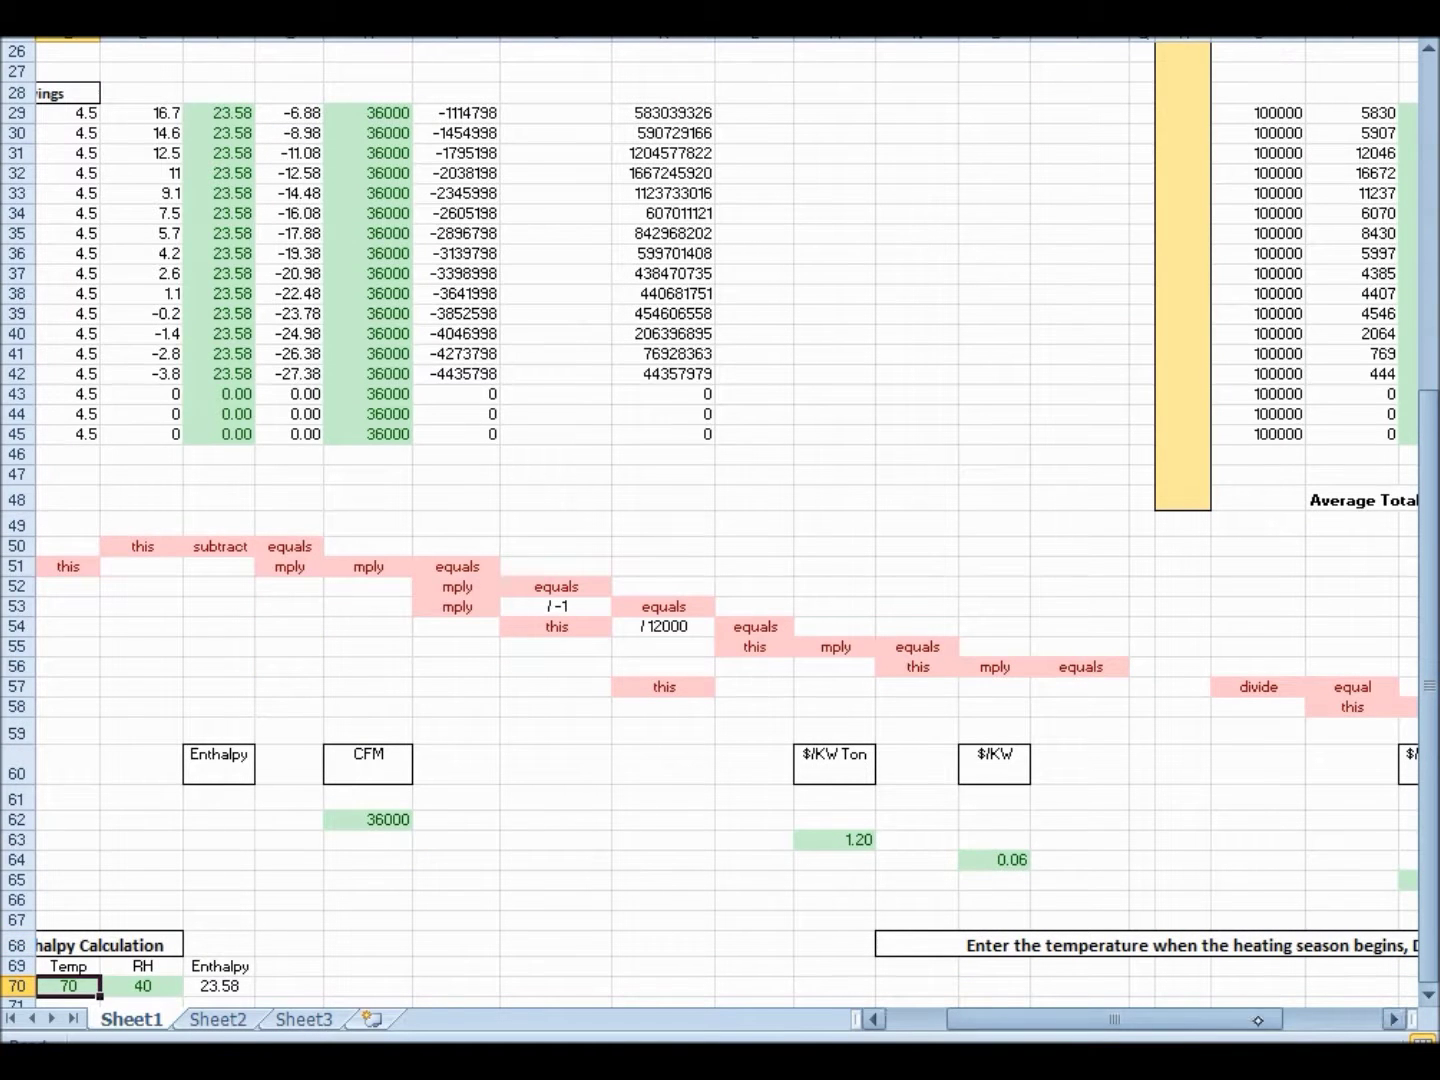
left_click_drag(1250, 1019, 1348, 1019)
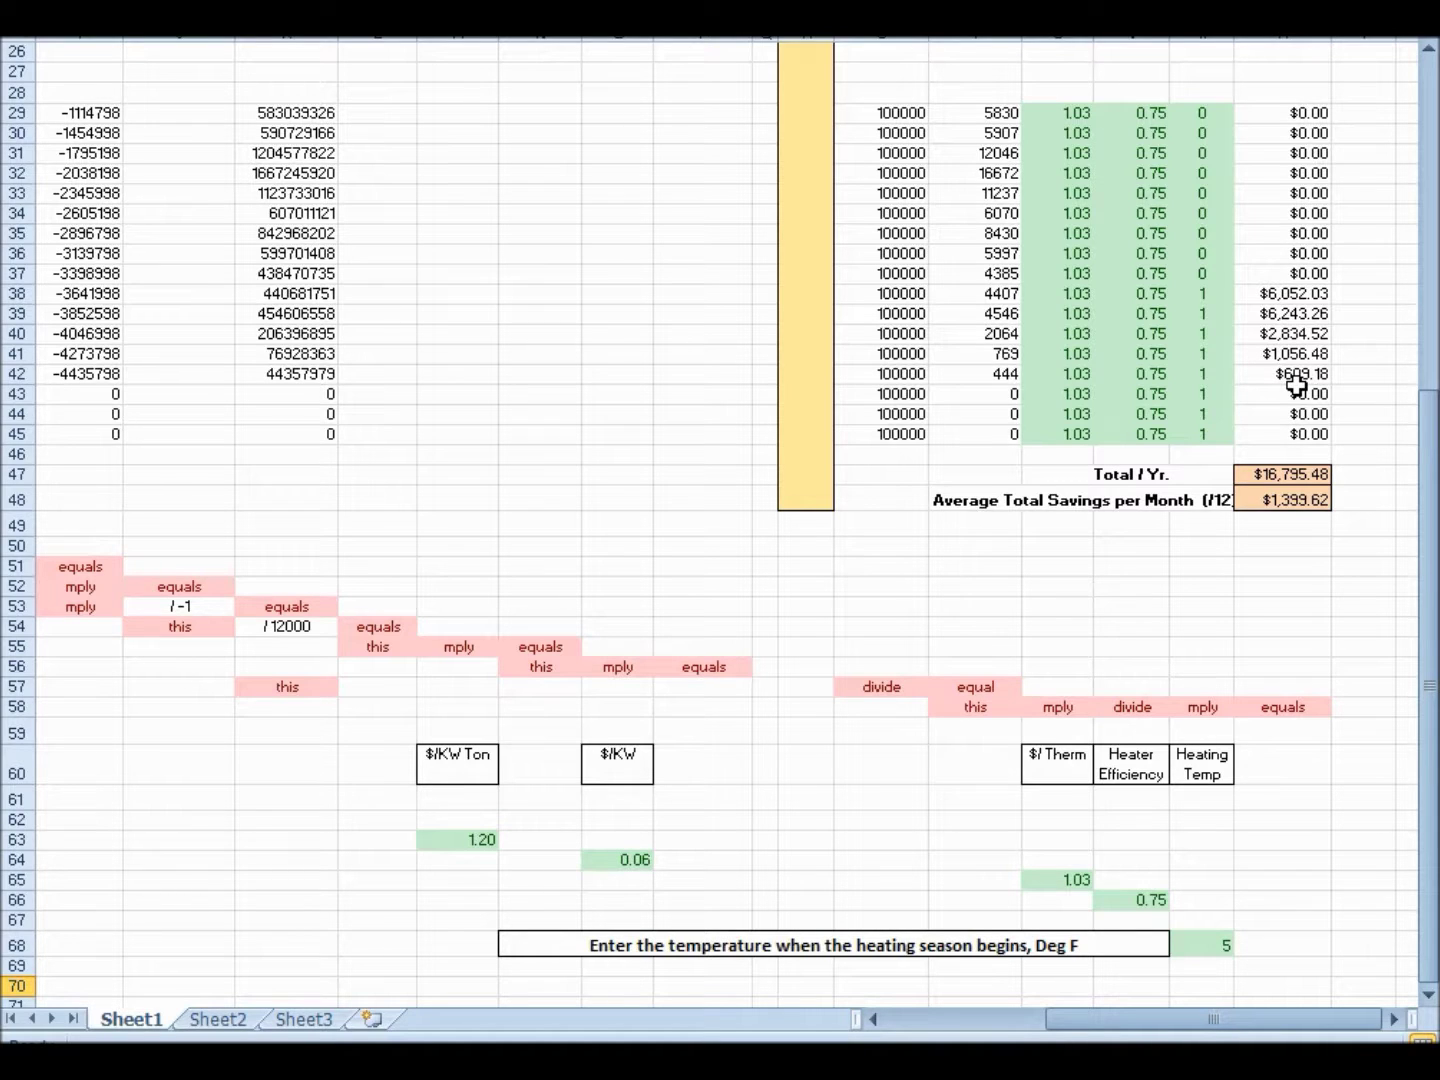
key("Down")
key("Up")
left_click_drag(1433, 478, 1426, 87)
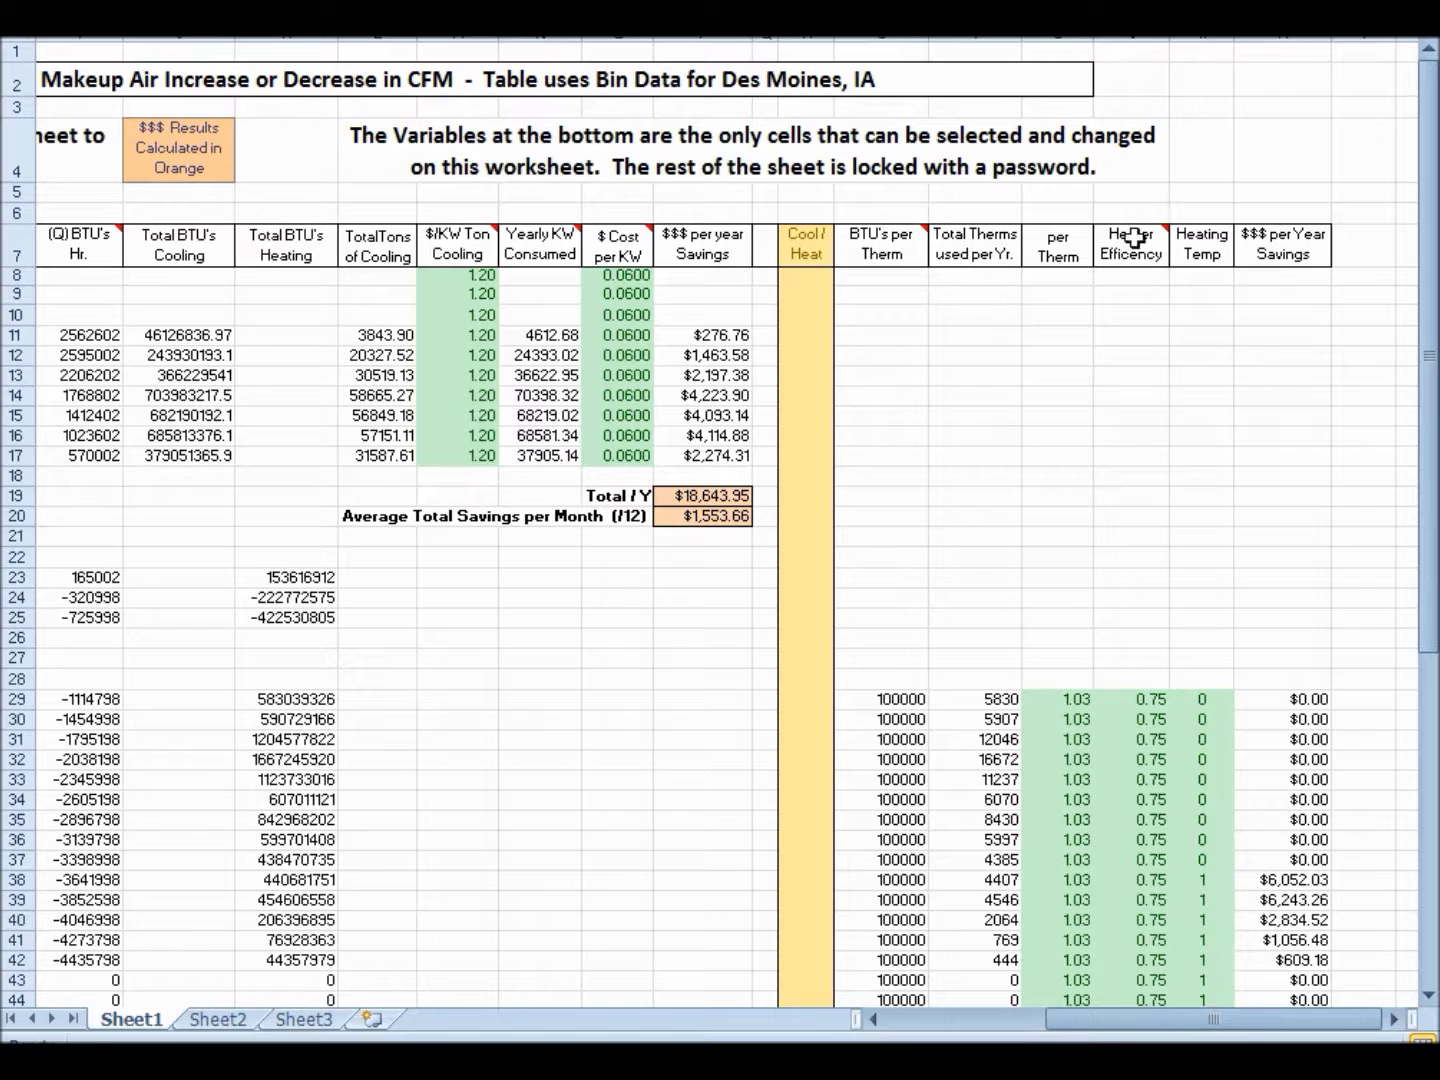
Show the sheet title and cooling-season table, with per-bin savings of $276.76–$4,223.90 totaling $18,643.95
mouse_move(1133, 243)
mouse_move(914, 247)
mouse_move(560, 238)
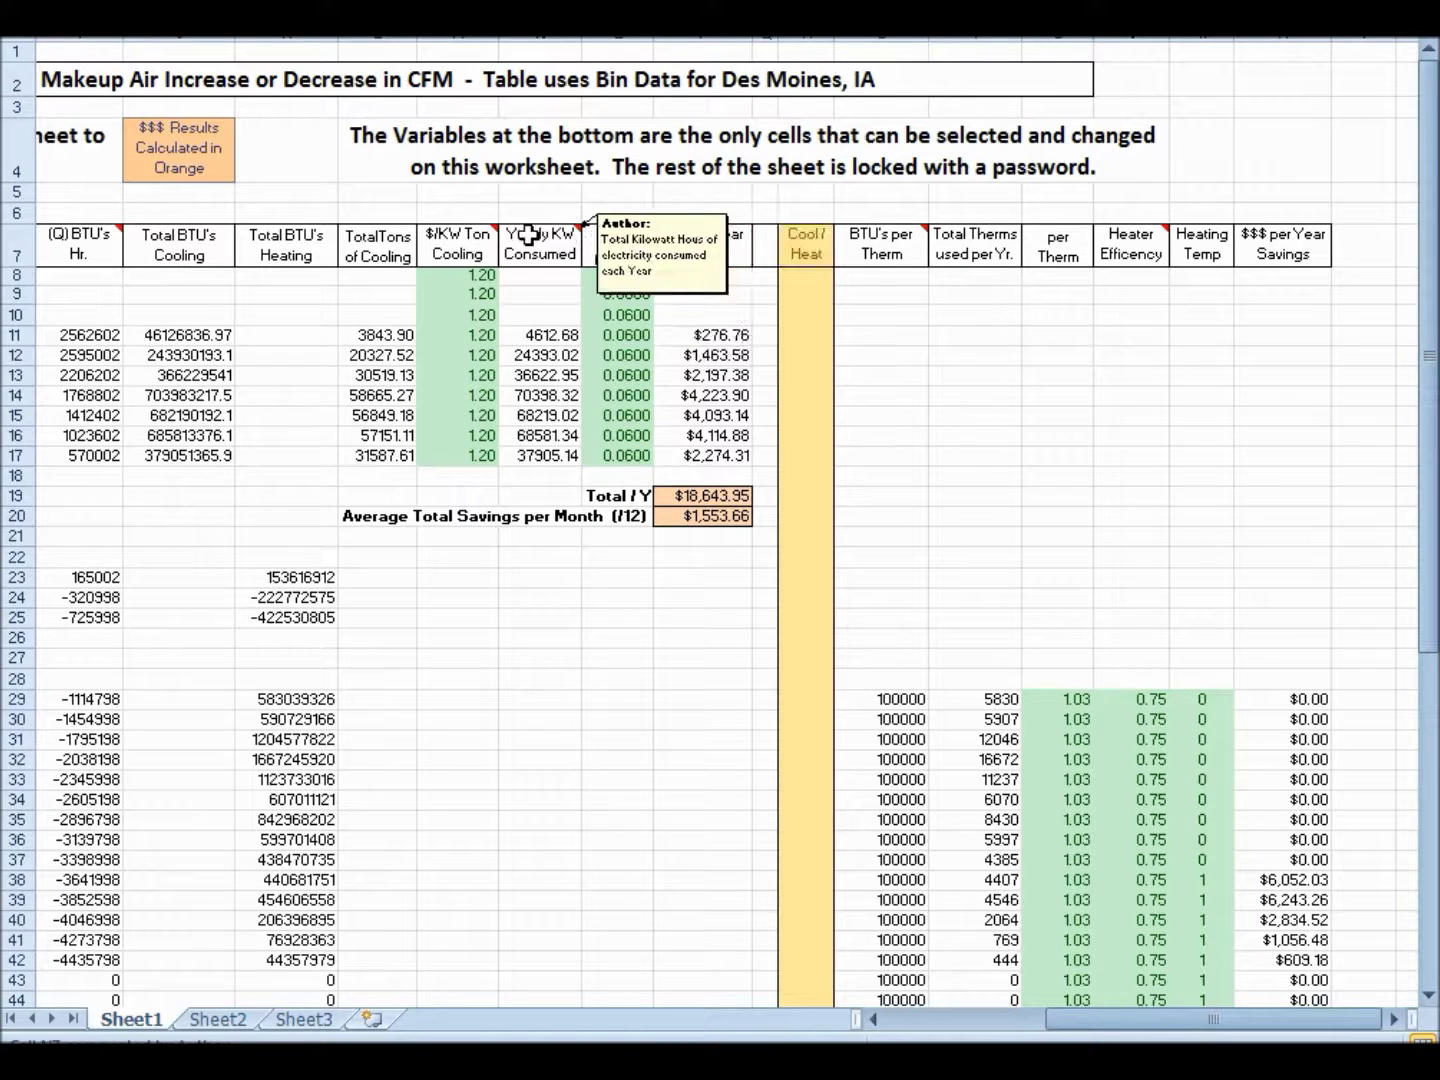
mouse_move(465, 239)
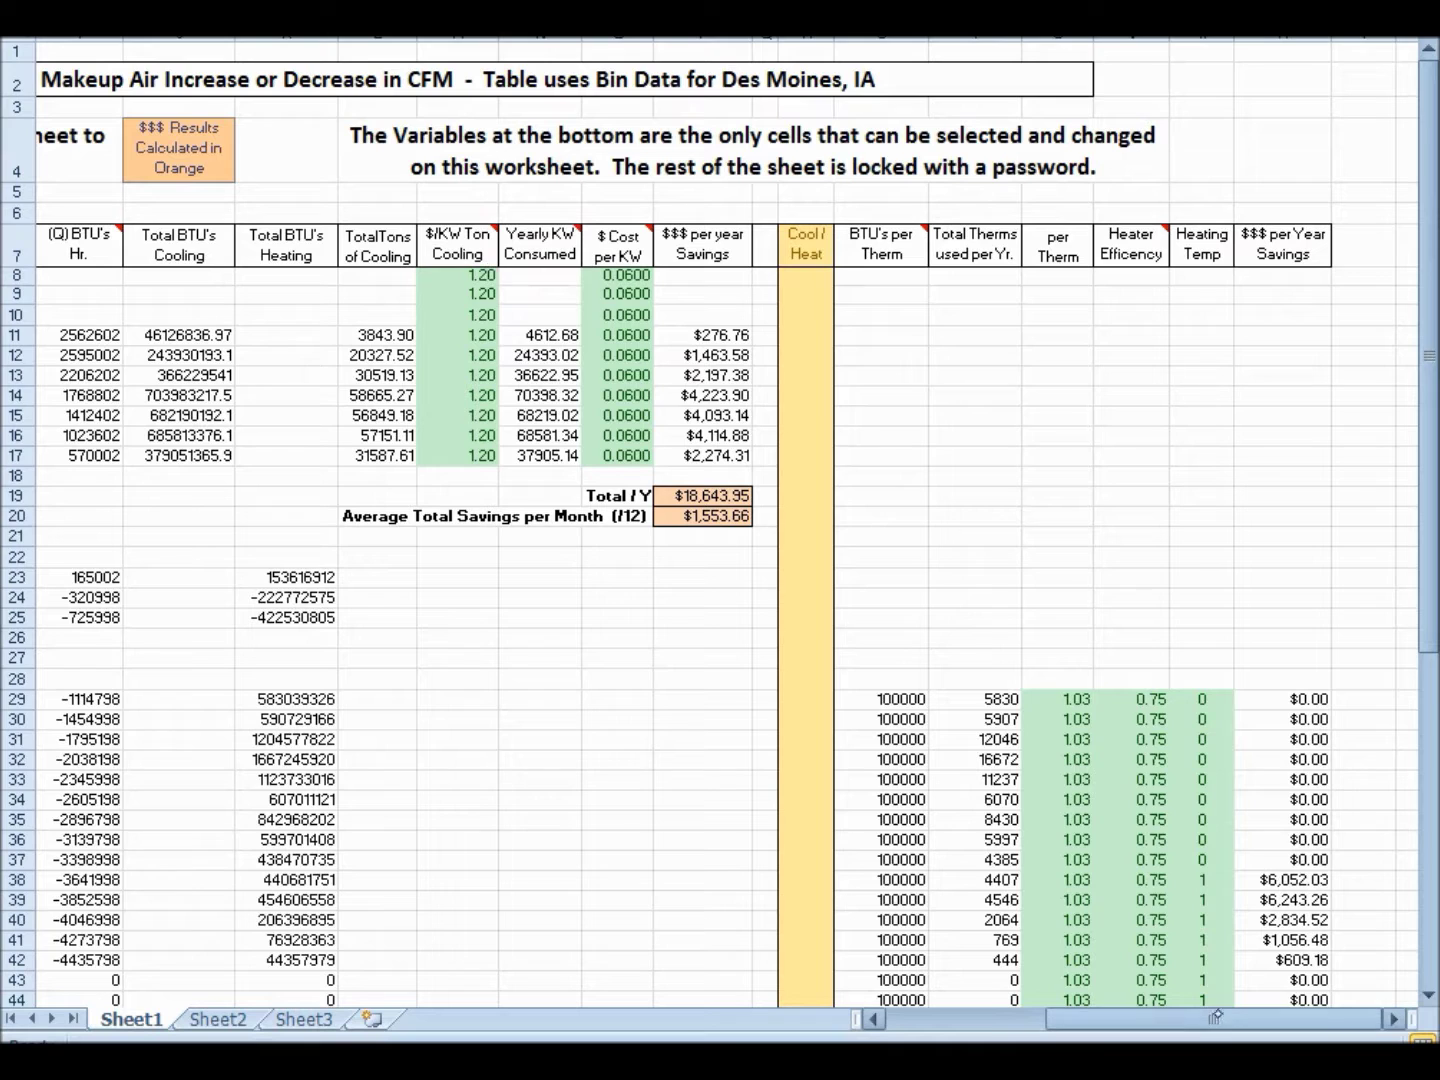
left_click_drag(1216, 1019, 1080, 1022)
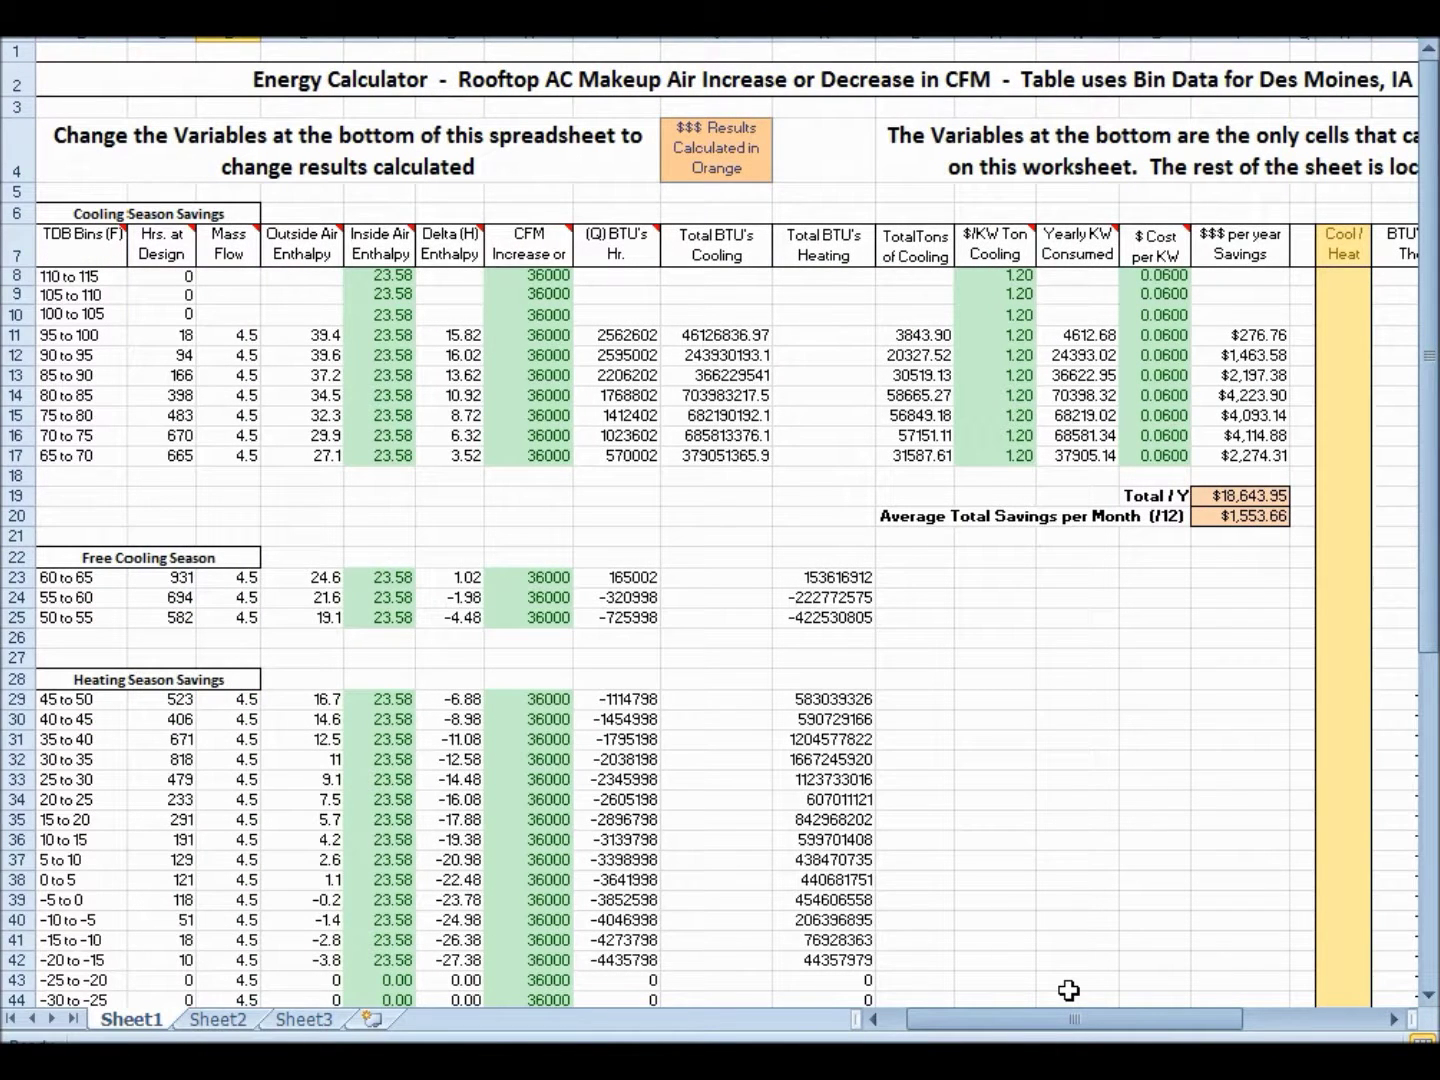
mouse_move(229, 240)
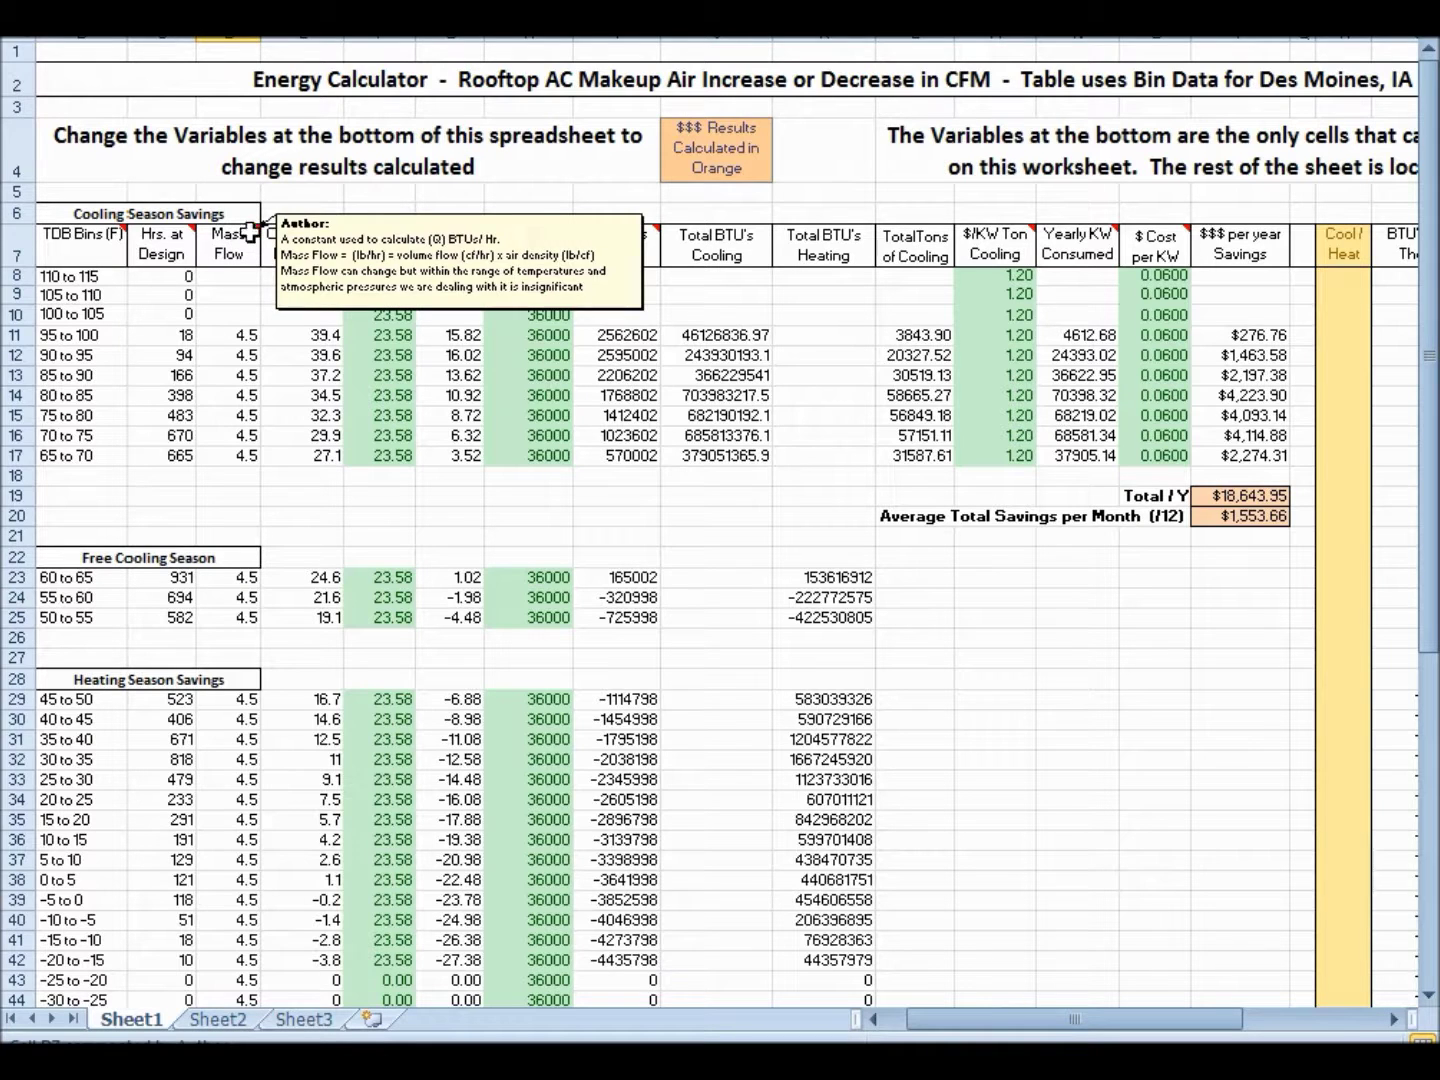
mouse_move(447, 245)
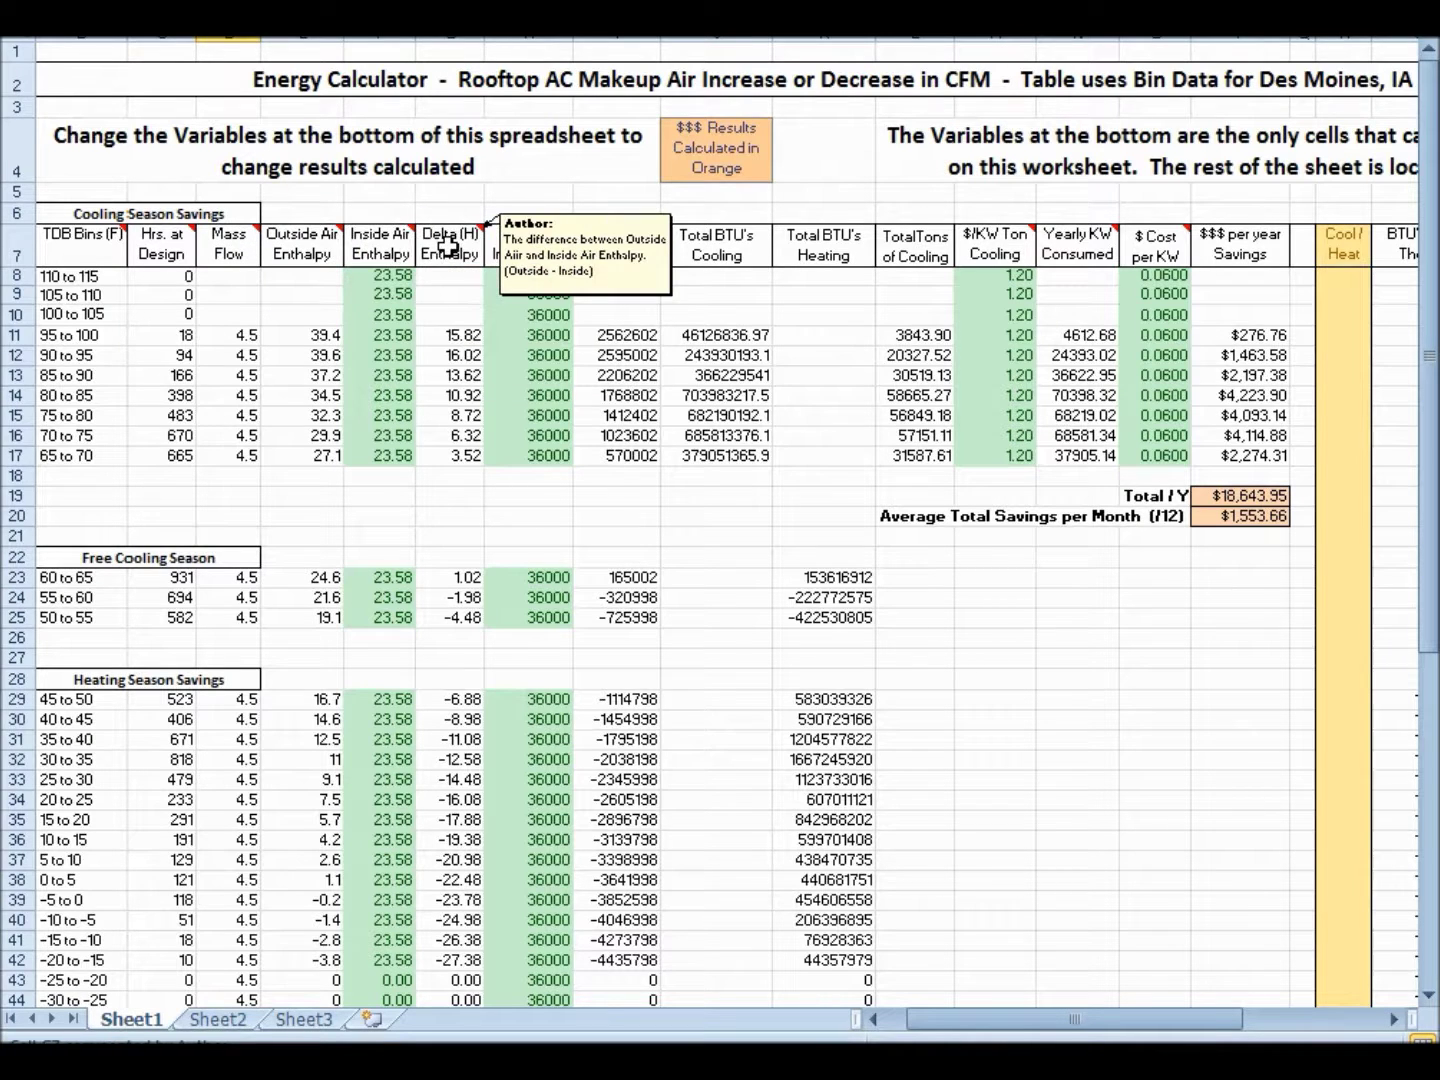
mouse_move(321, 242)
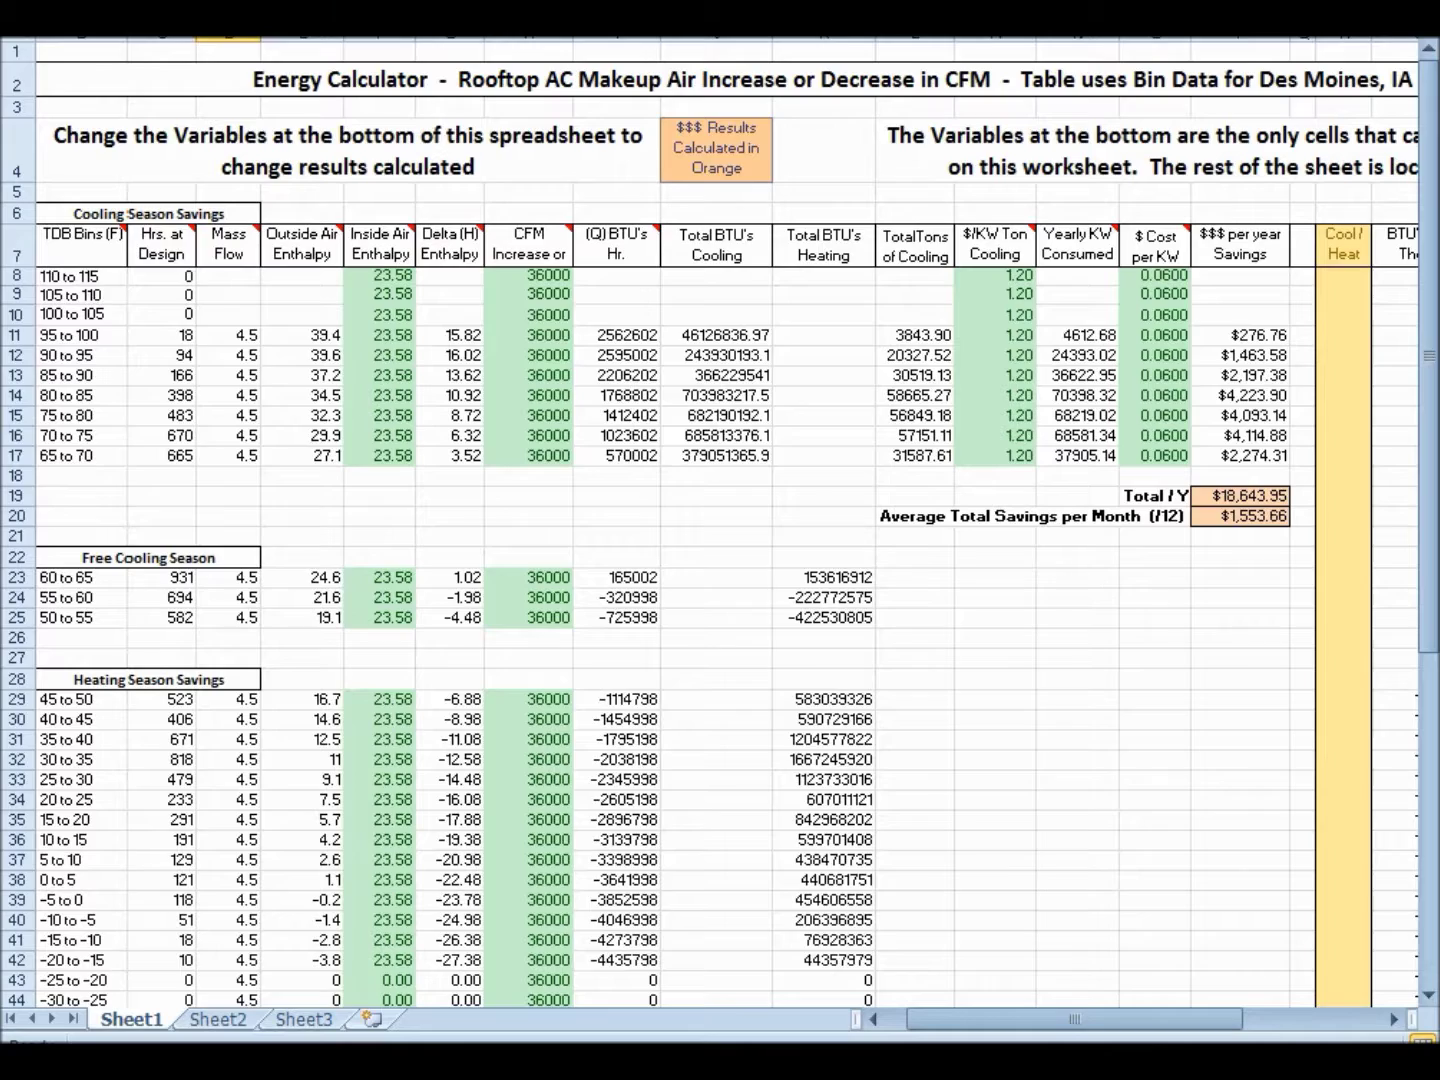
Zoom out to show rows 1–78, with $18,643.95 cooling and $16,795.48 heating yearly savings
scroll(720, 520, "down", 2)
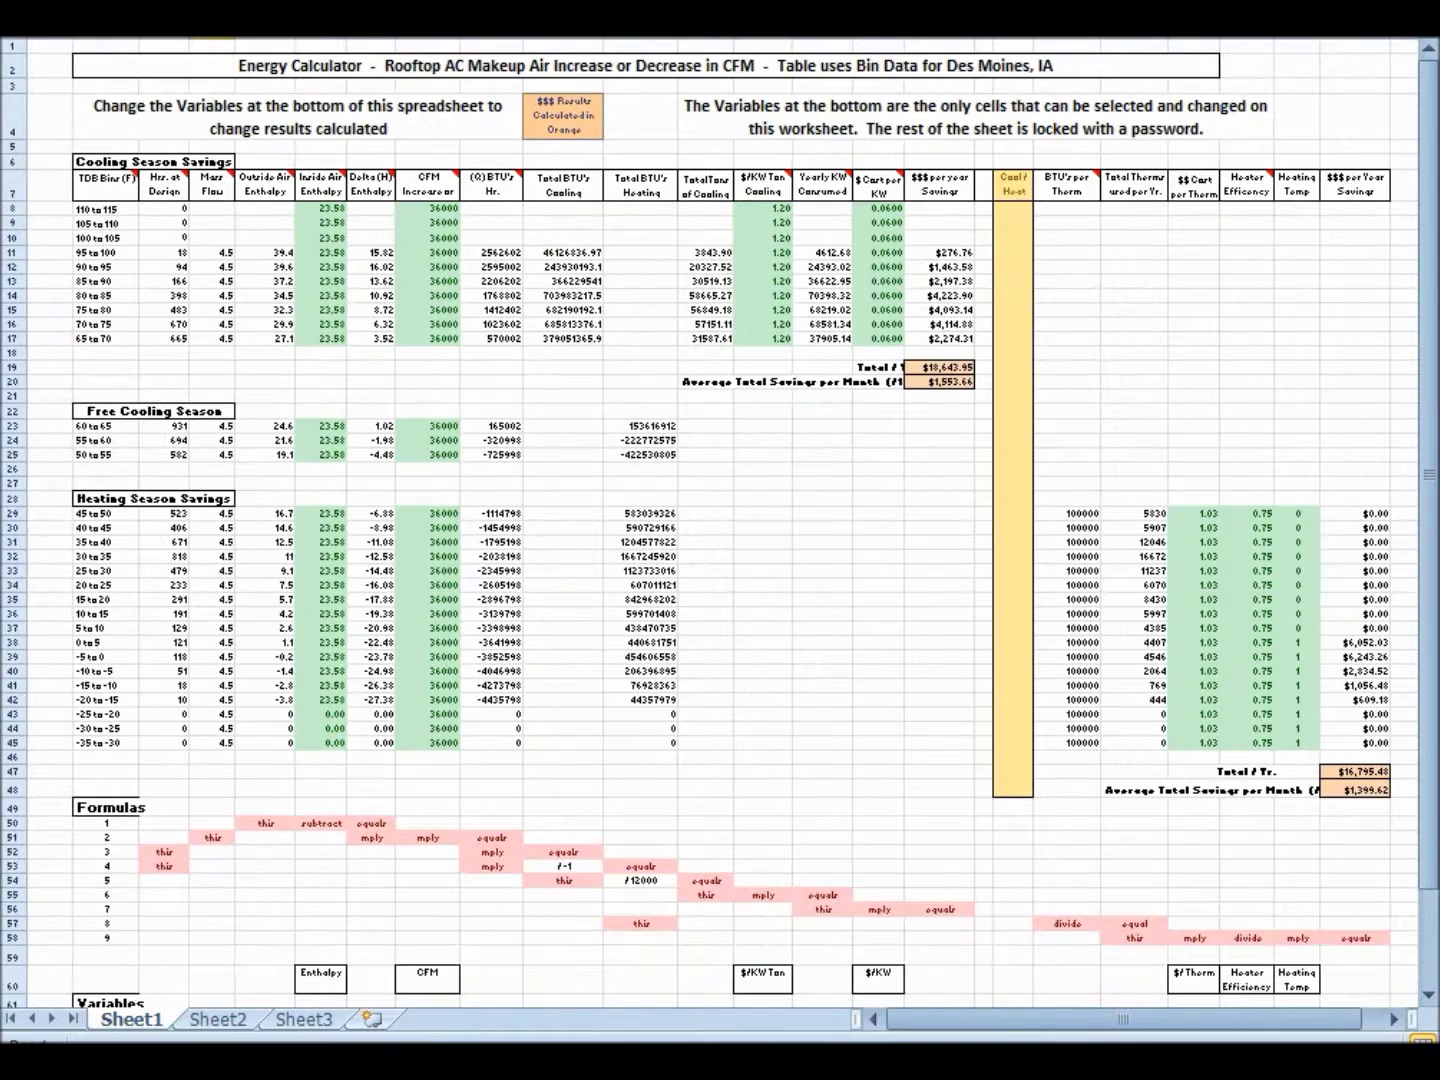
scroll(720, 520, "down", 2)
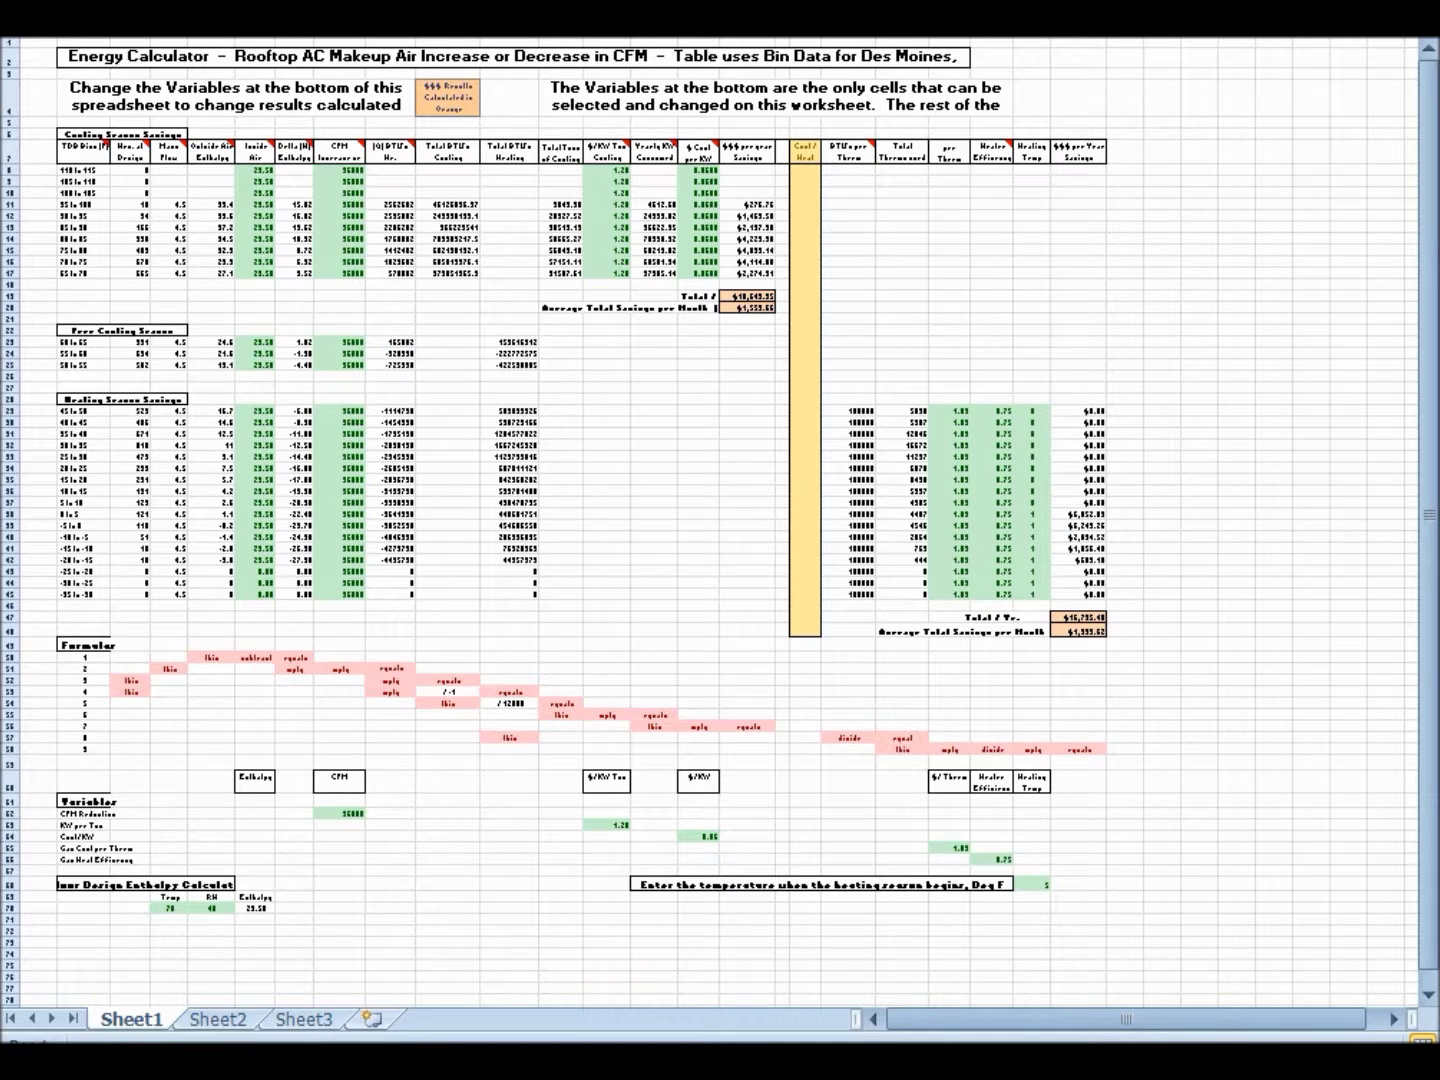
key("Tab")
left_click(343, 814)
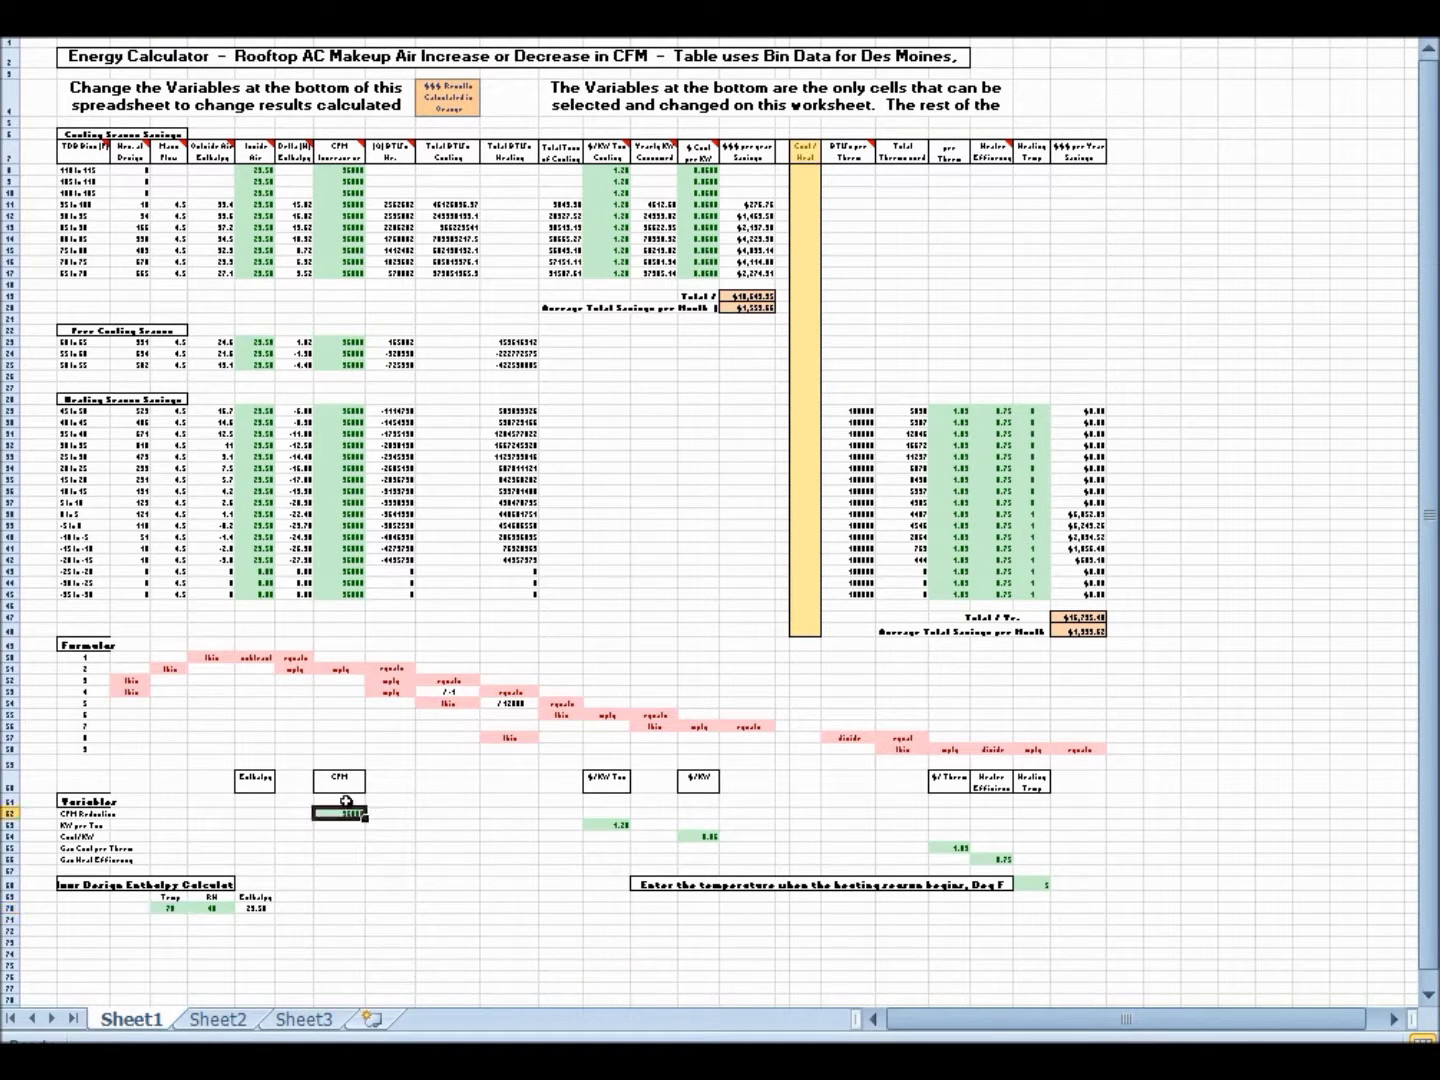